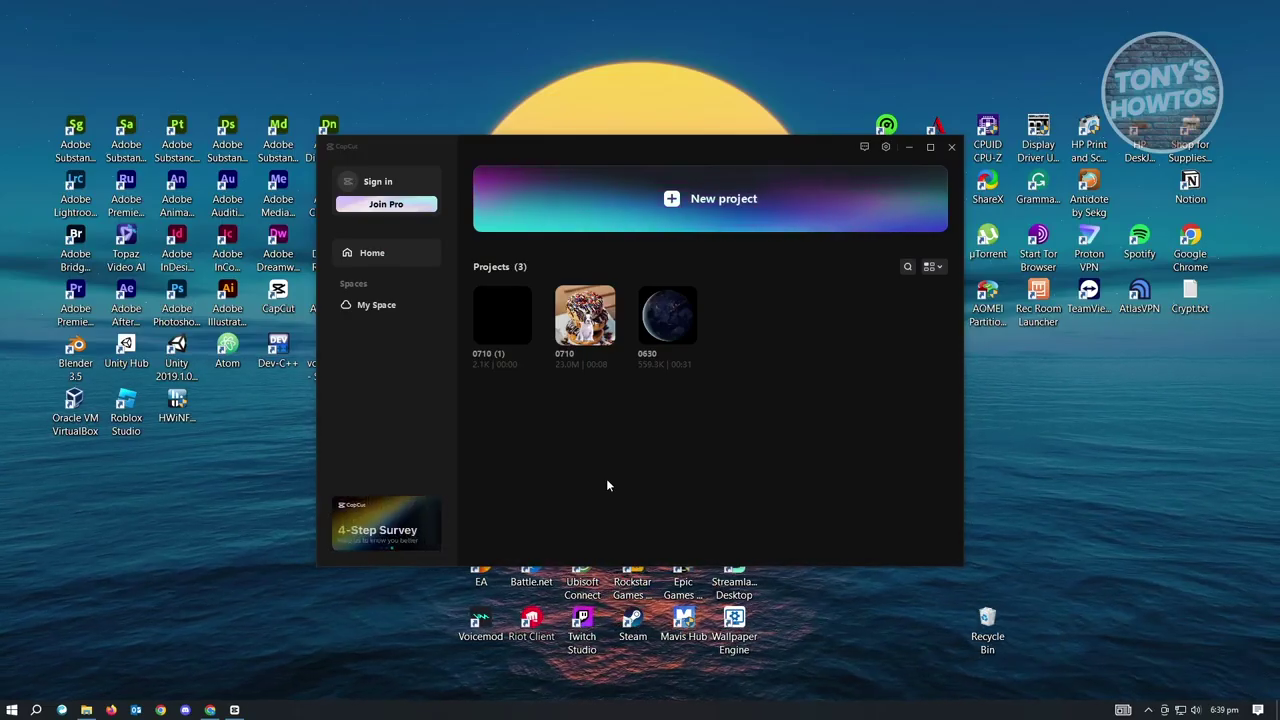
click(700, 231)
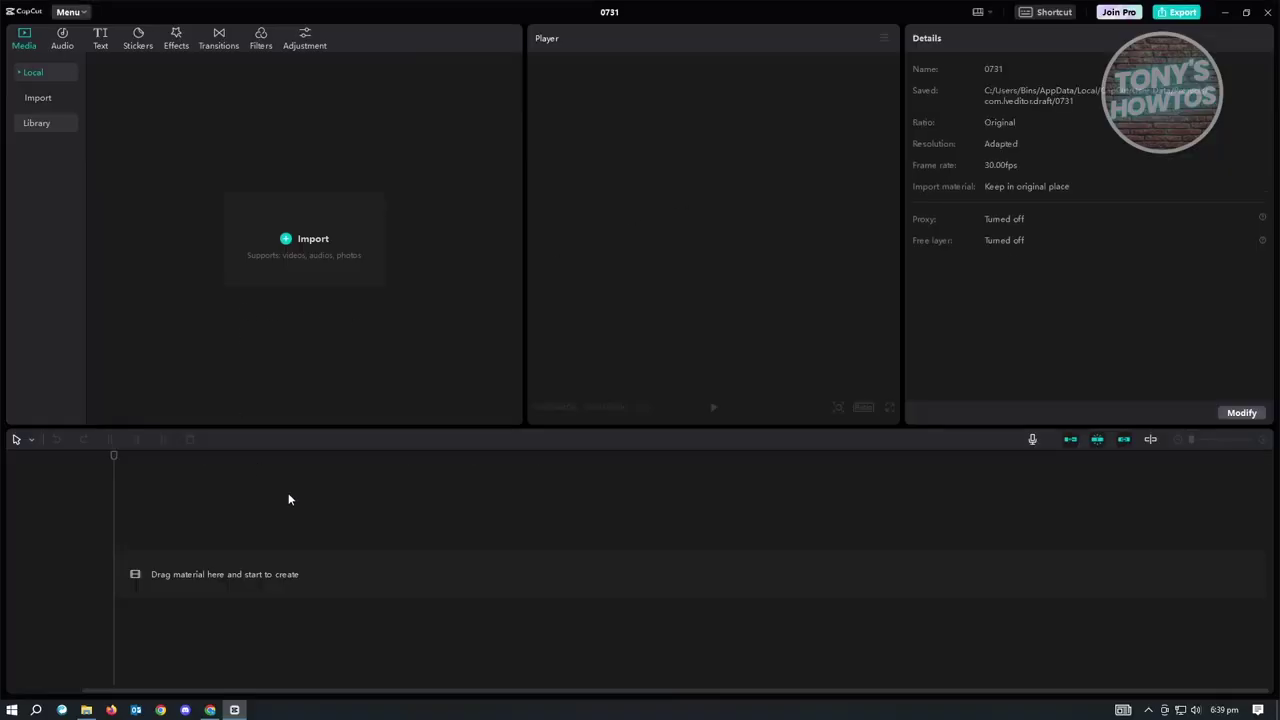
click(86, 709)
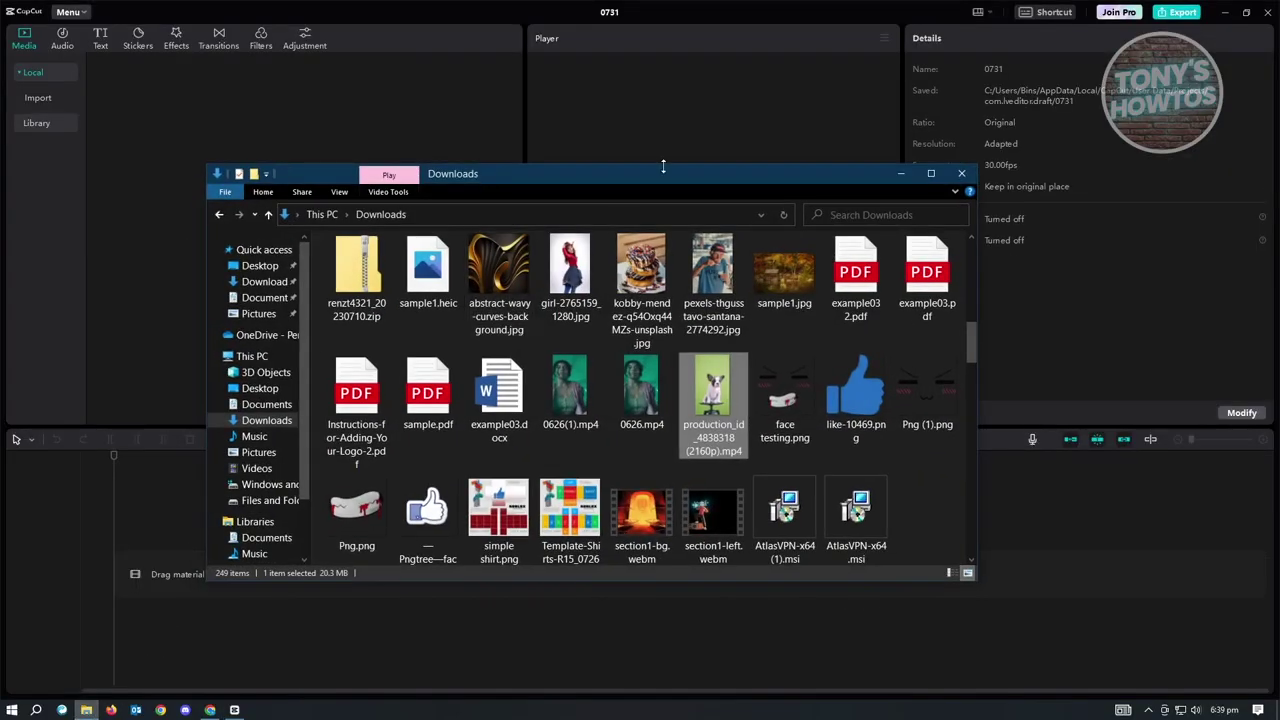
drag(751, 180, 939, 138)
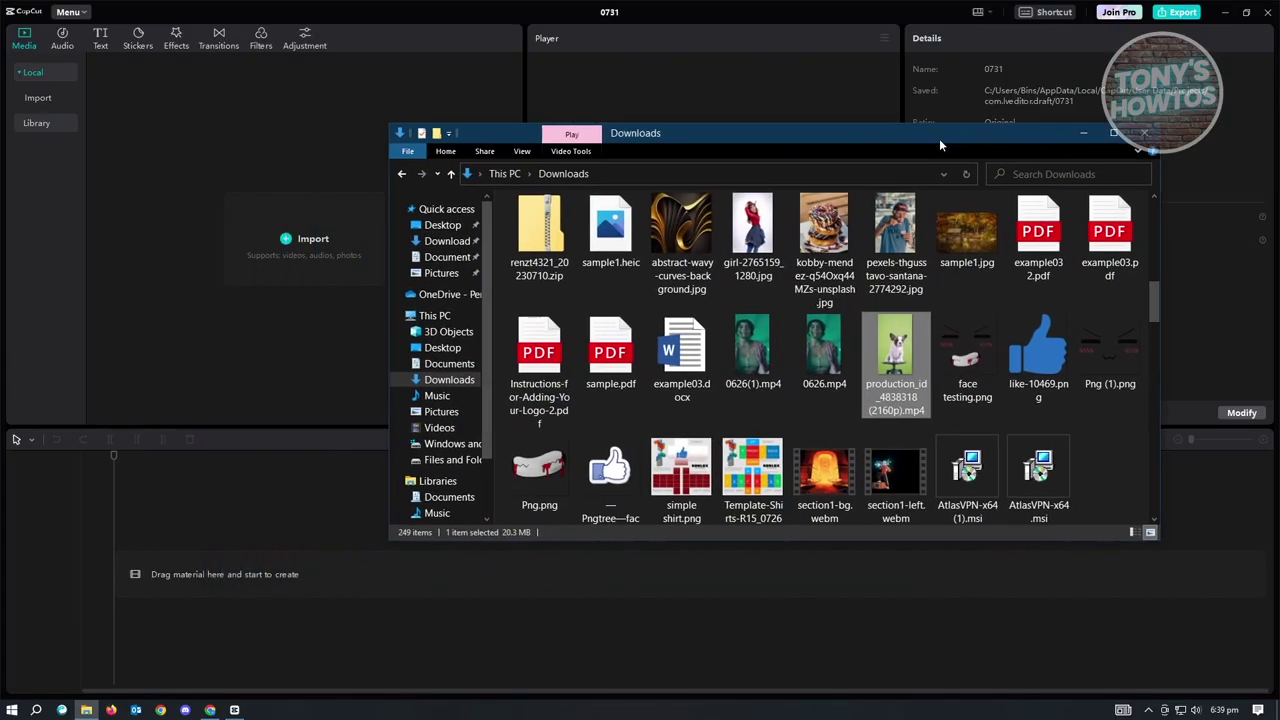
drag(896, 335, 193, 289)
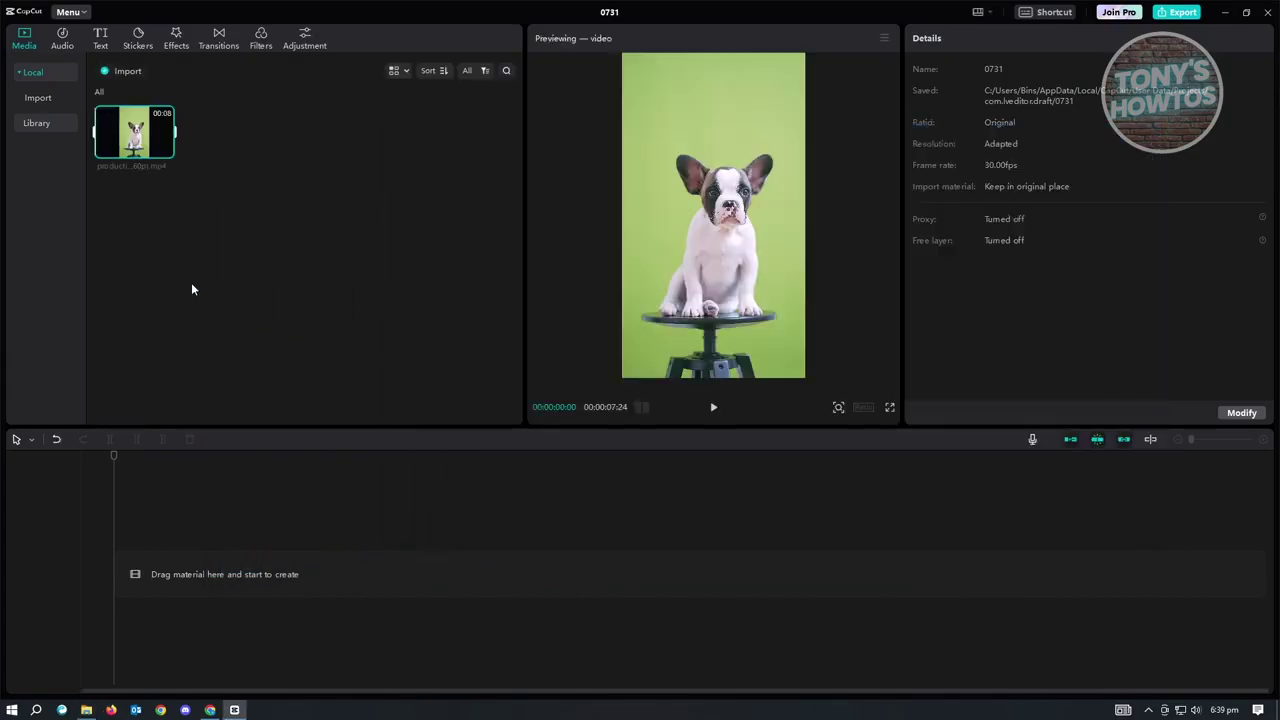
drag(130, 140, 222, 591)
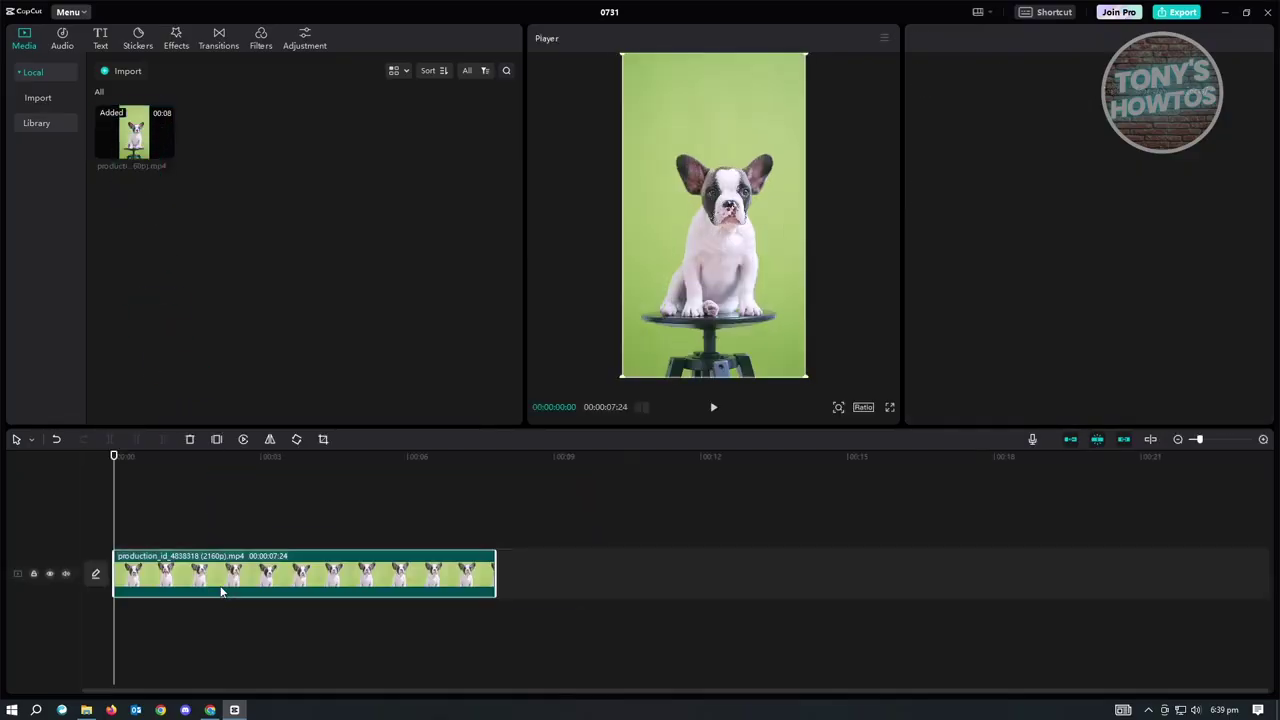
Step: Scale the puppy clip up to 145% and reposition it in the frame to about X -126, Y -307
click(637, 518)
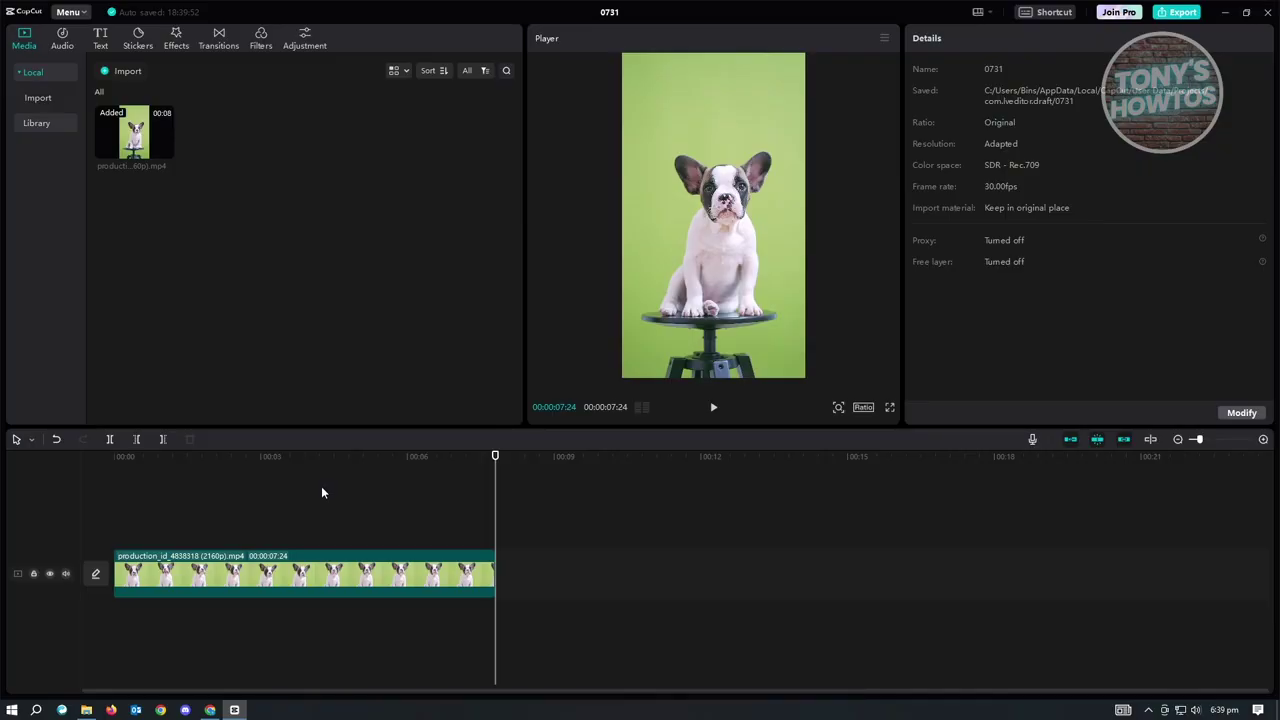
click(275, 563)
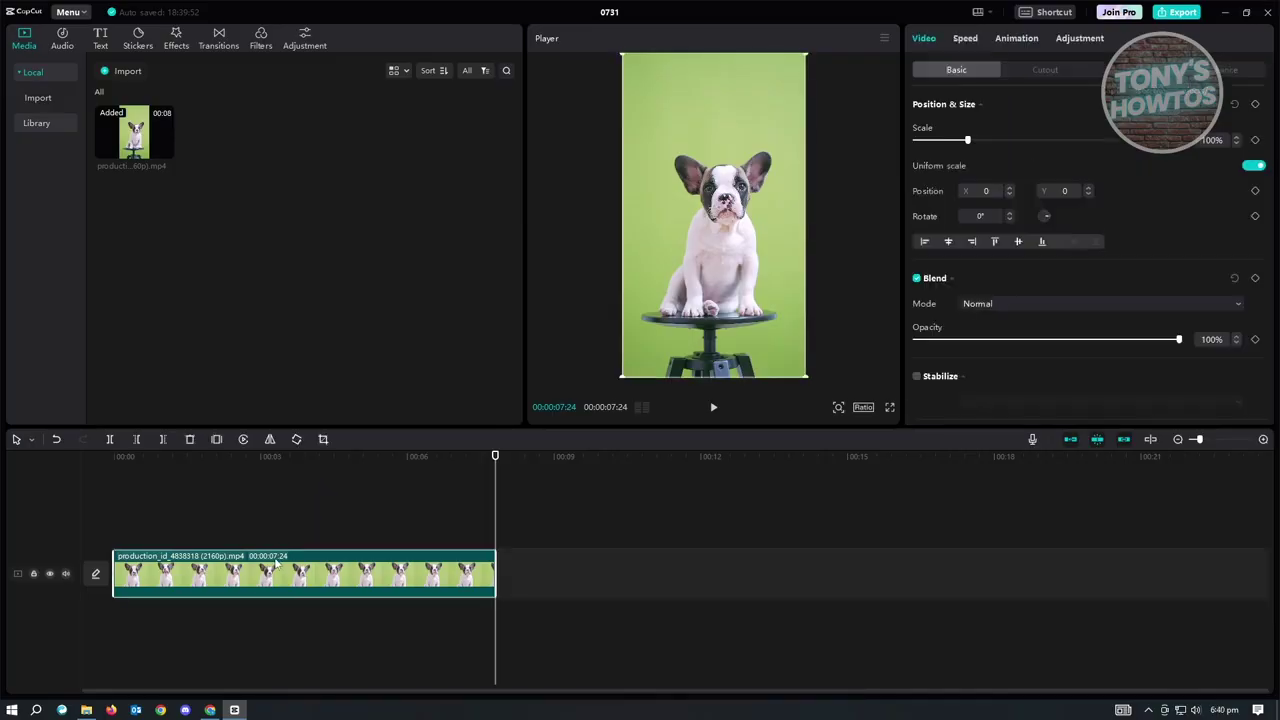
drag(307, 461, 133, 486)
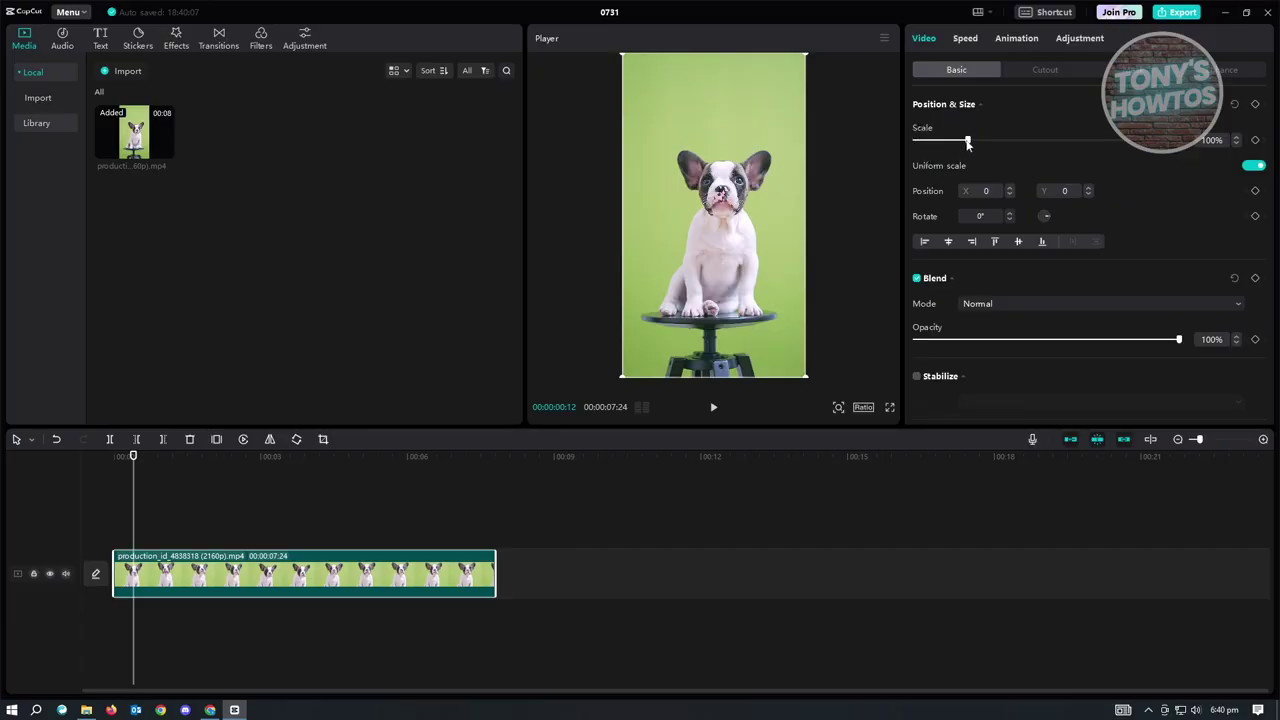
drag(968, 141, 935, 144)
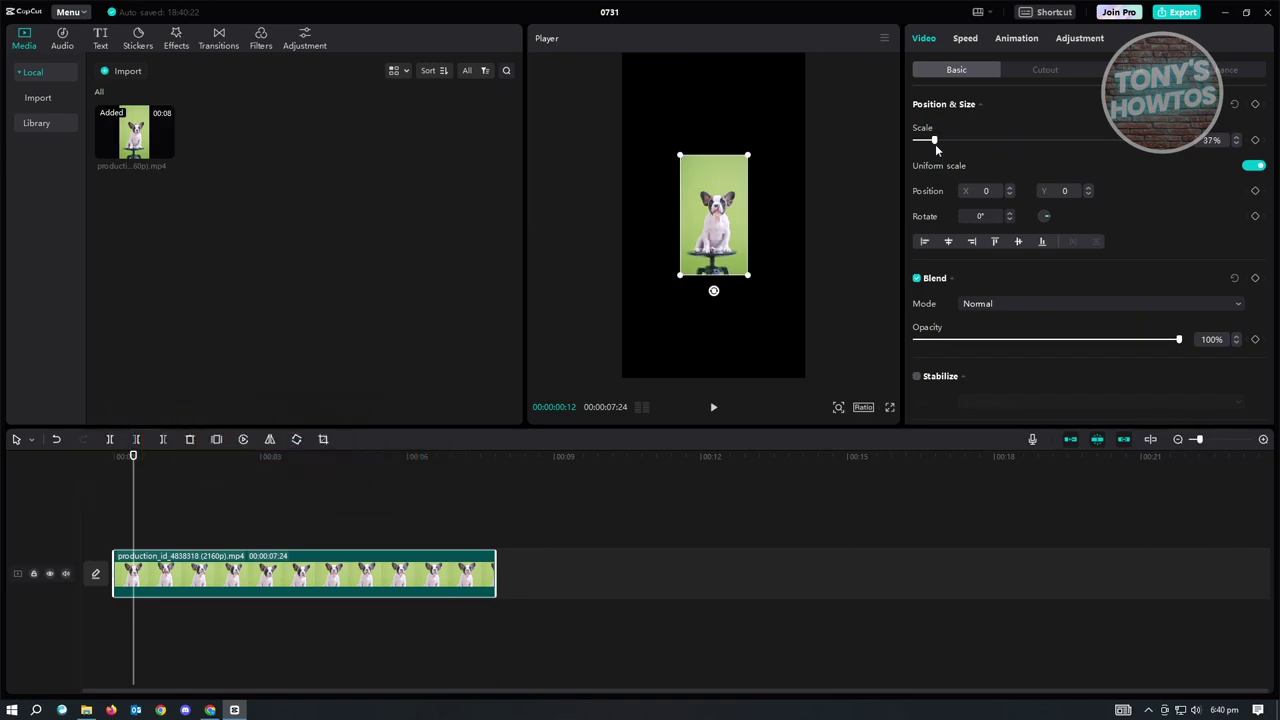
drag(935, 144, 993, 146)
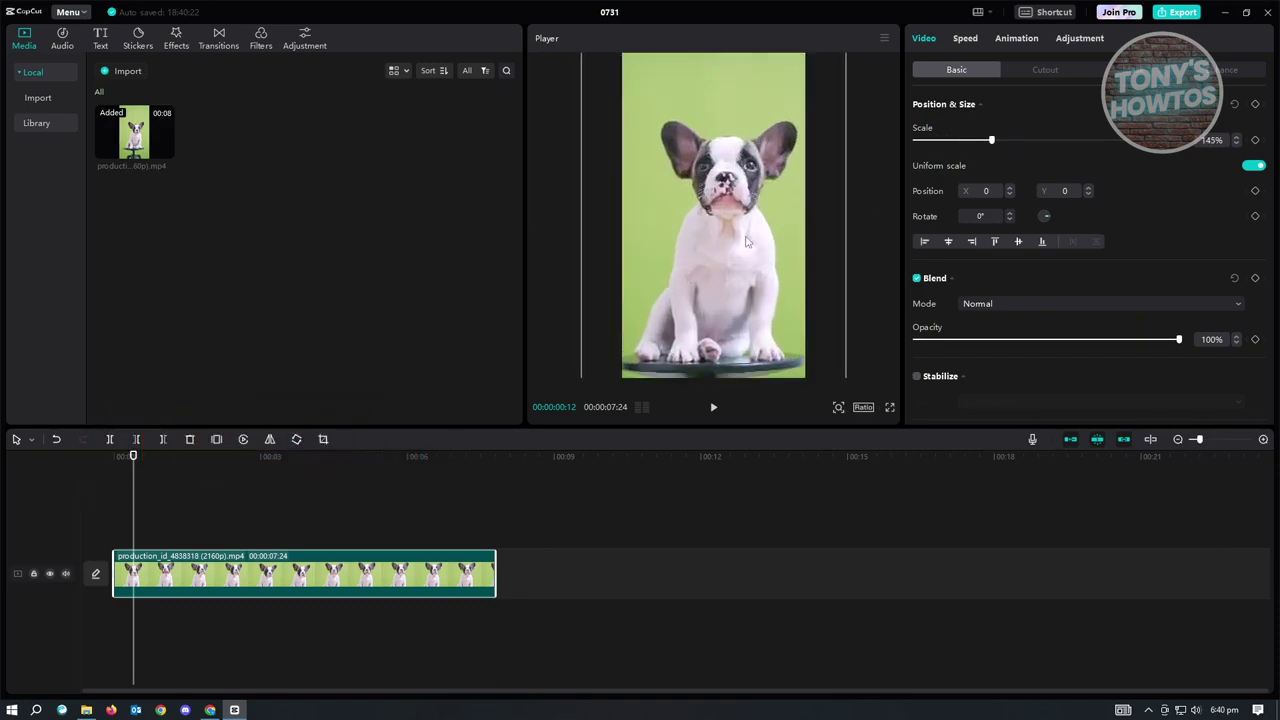
drag(749, 243, 737, 266)
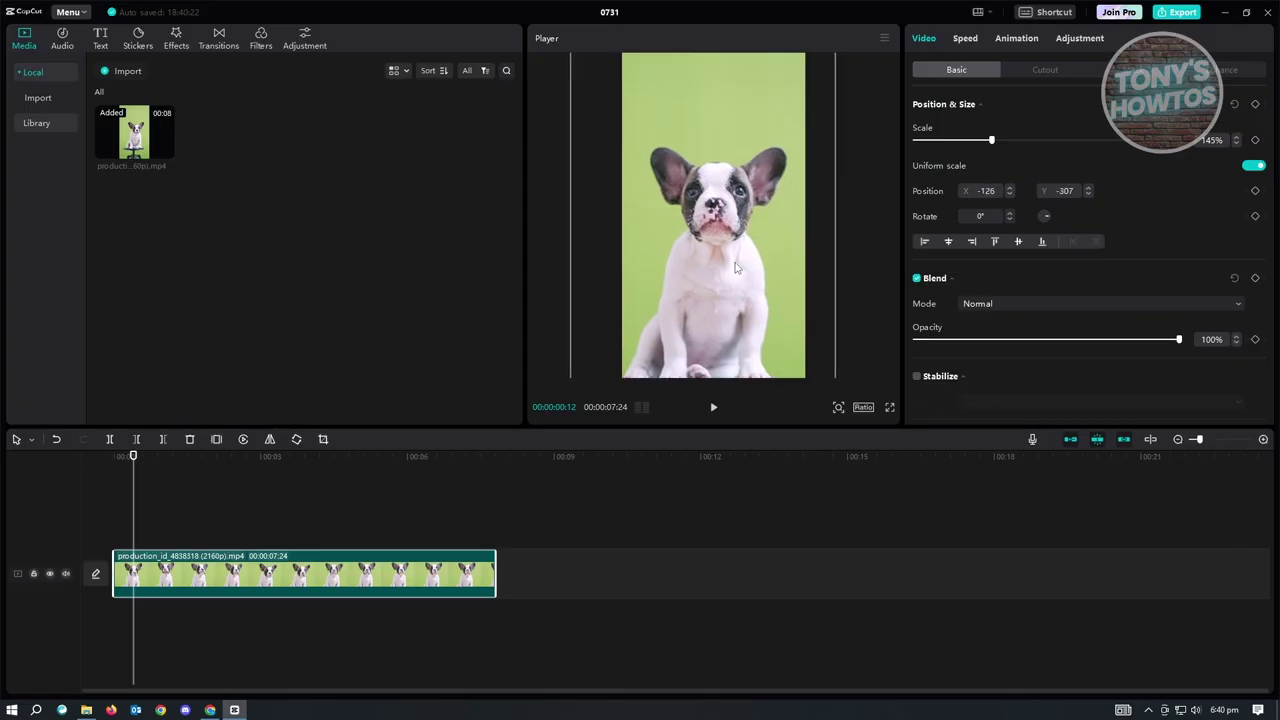
Step: Play the enlarged clip from the start to check its framing
drag(131, 455, 108, 455)
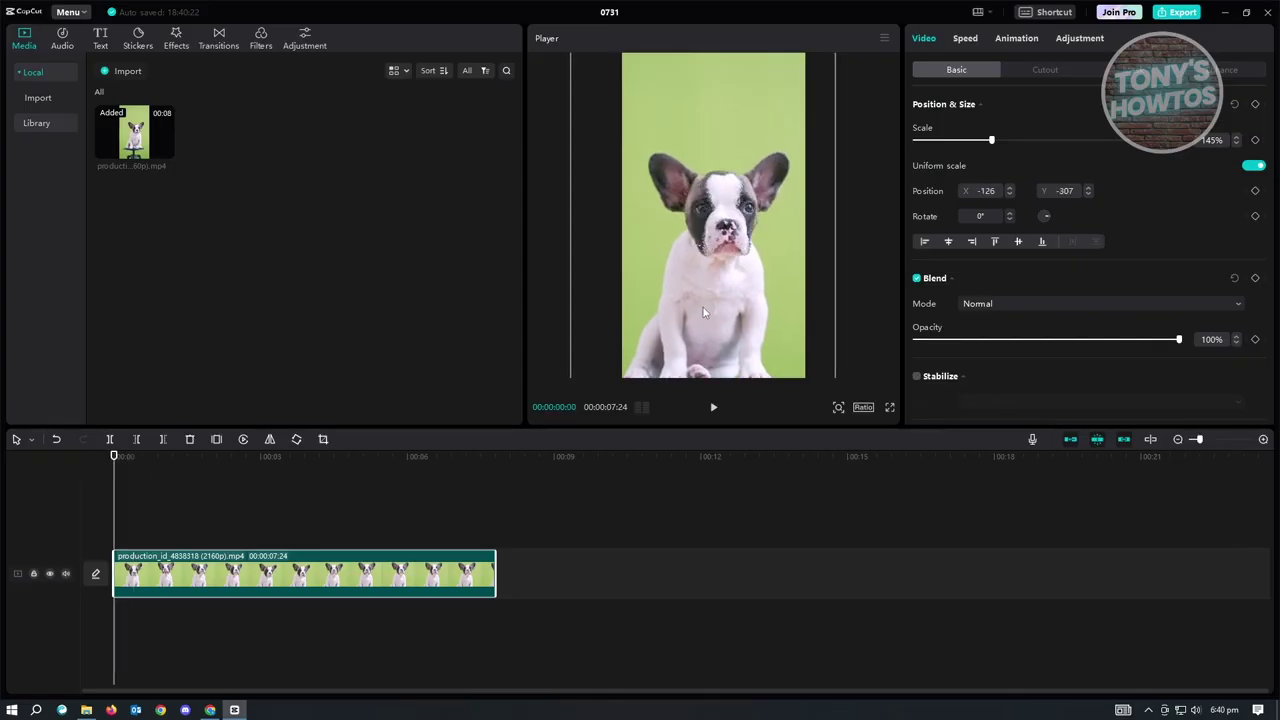
click(713, 407)
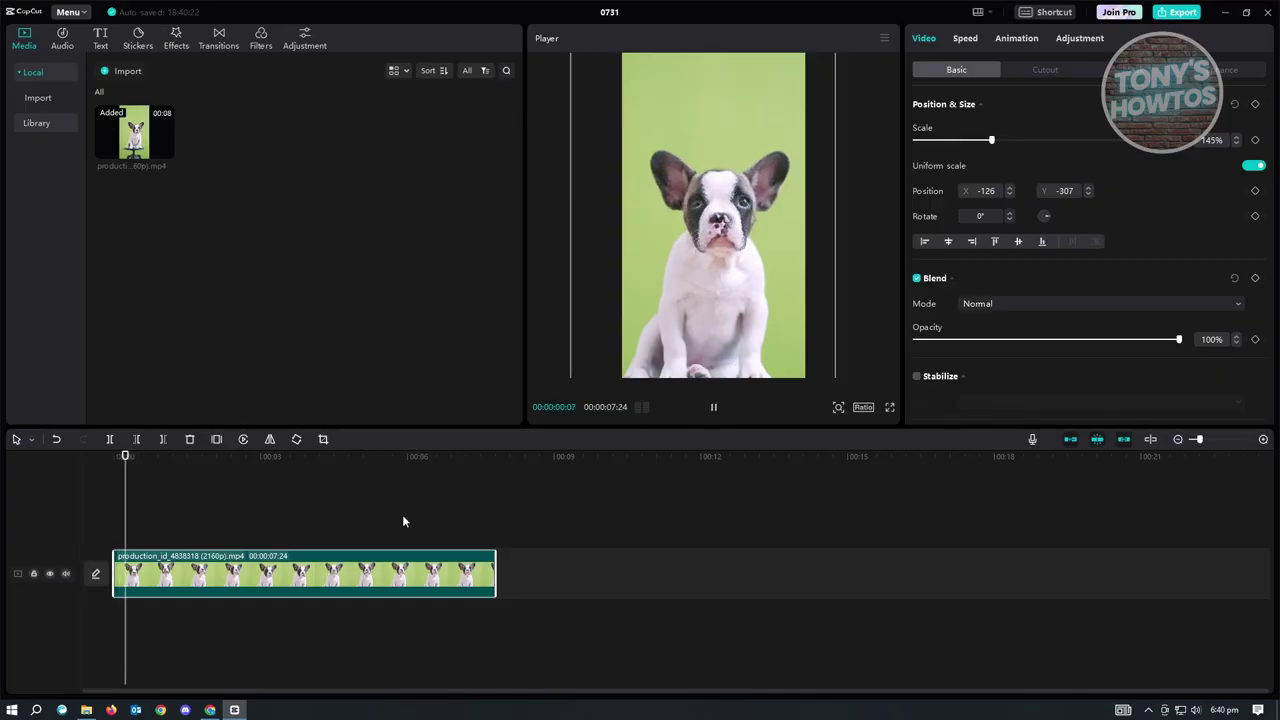
click(868, 224)
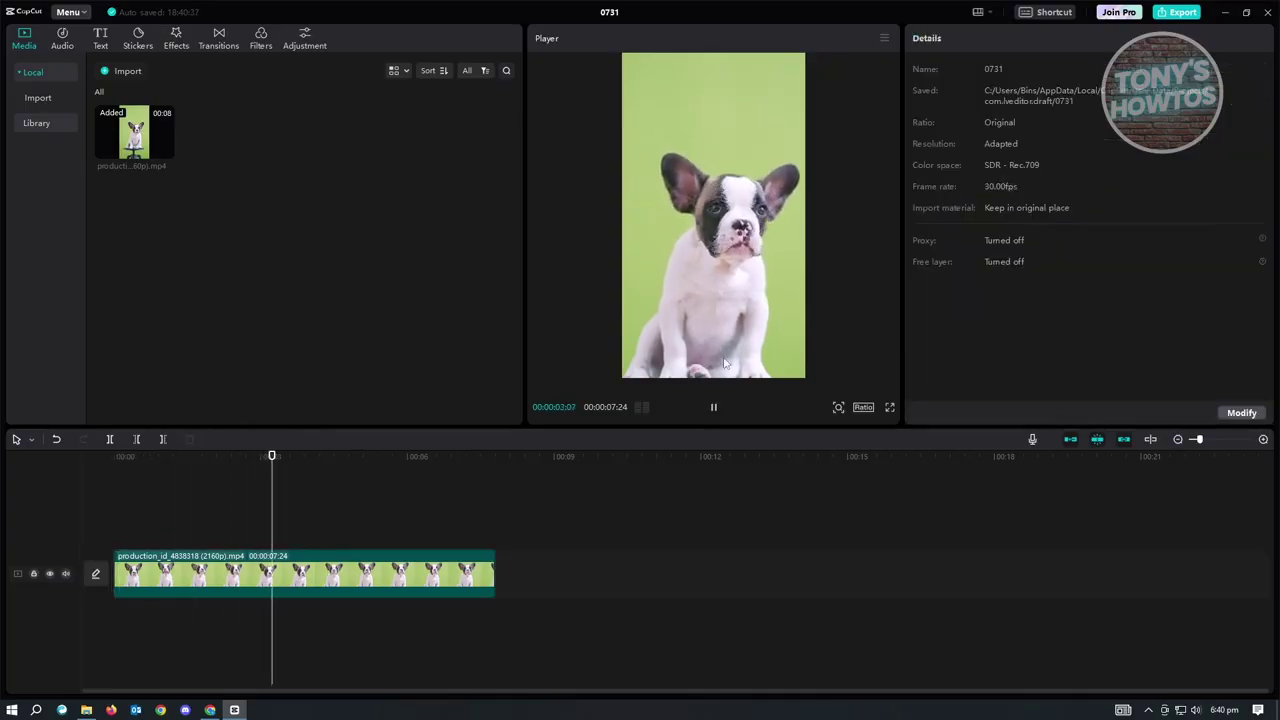
drag(186, 456, 116, 468)
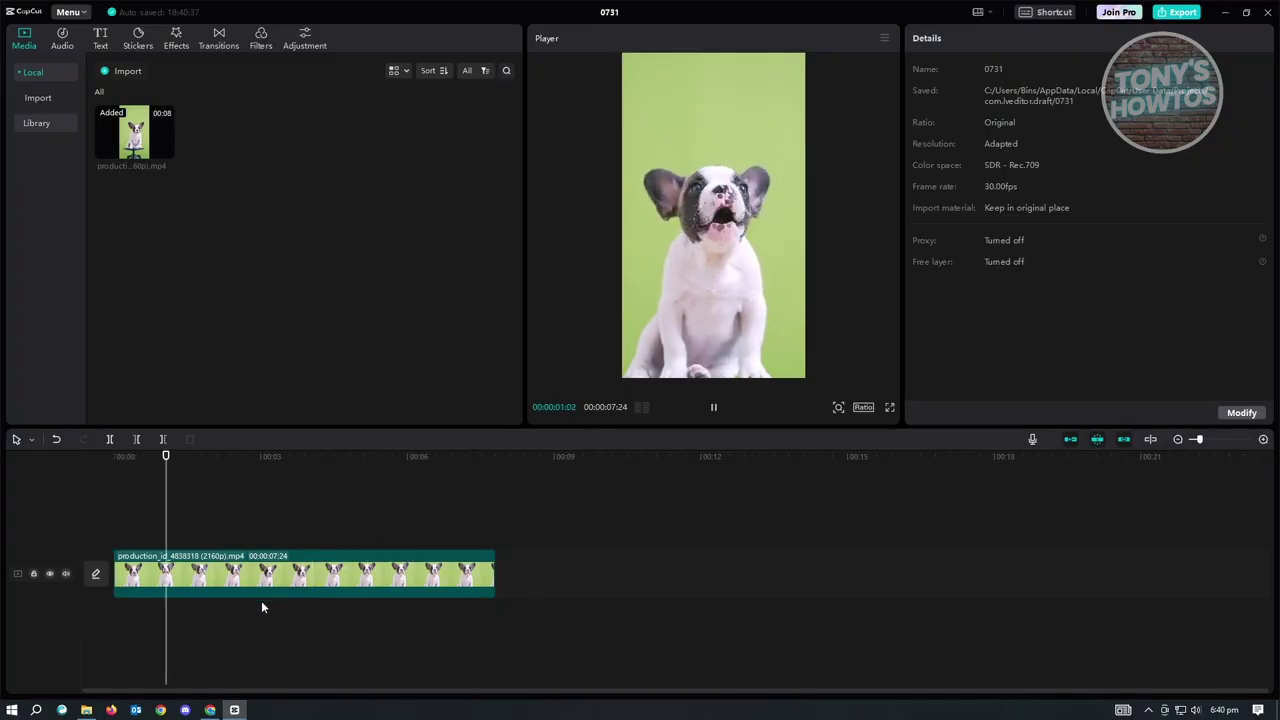
click(713, 407)
Step: Reset the puppy clip's scale to 100% and centre it in the frame at X 0, Y 0
click(349, 591)
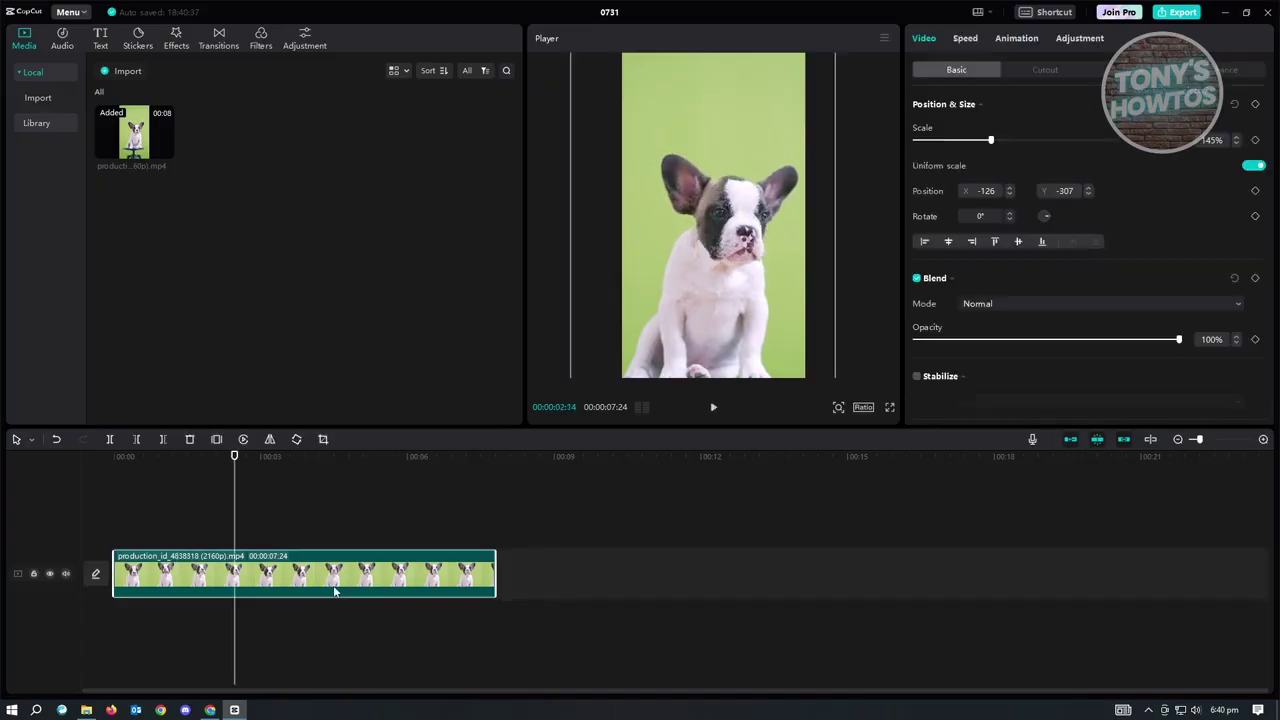
drag(234, 458, 128, 476)
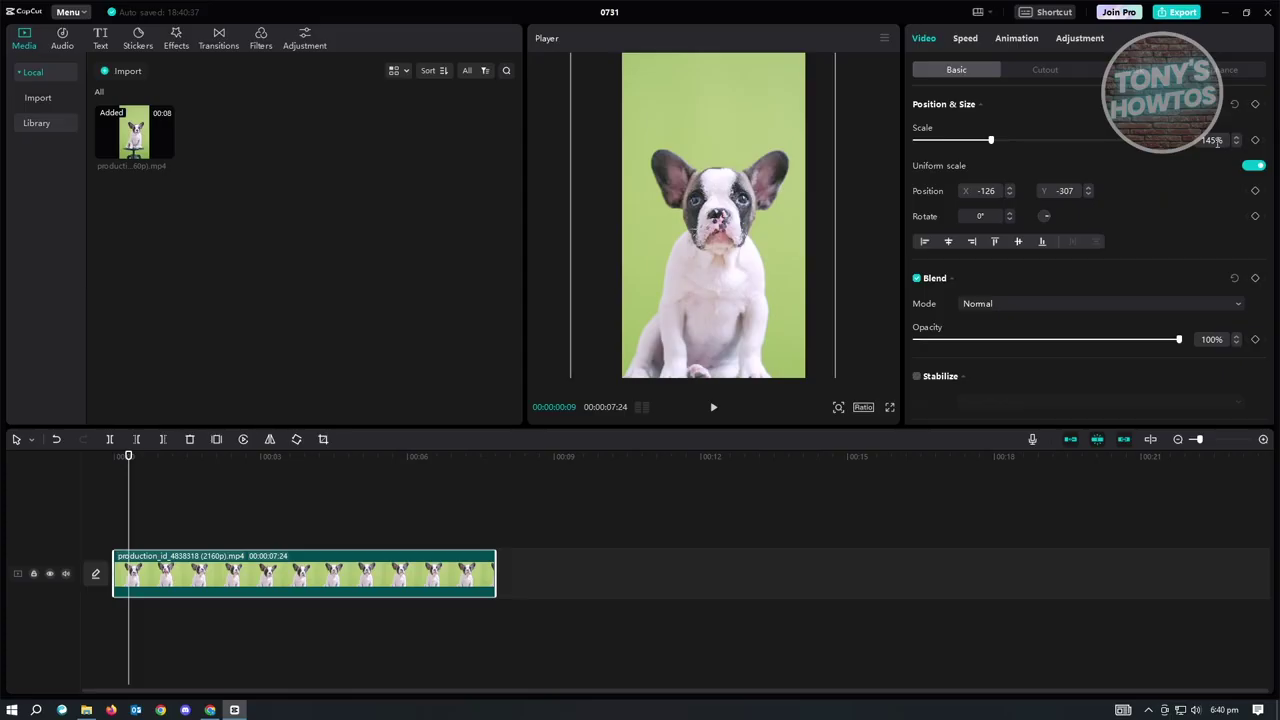
key(BackSpace)
text(00)
key(Return)
drag(750, 293, 760, 267)
click(836, 302)
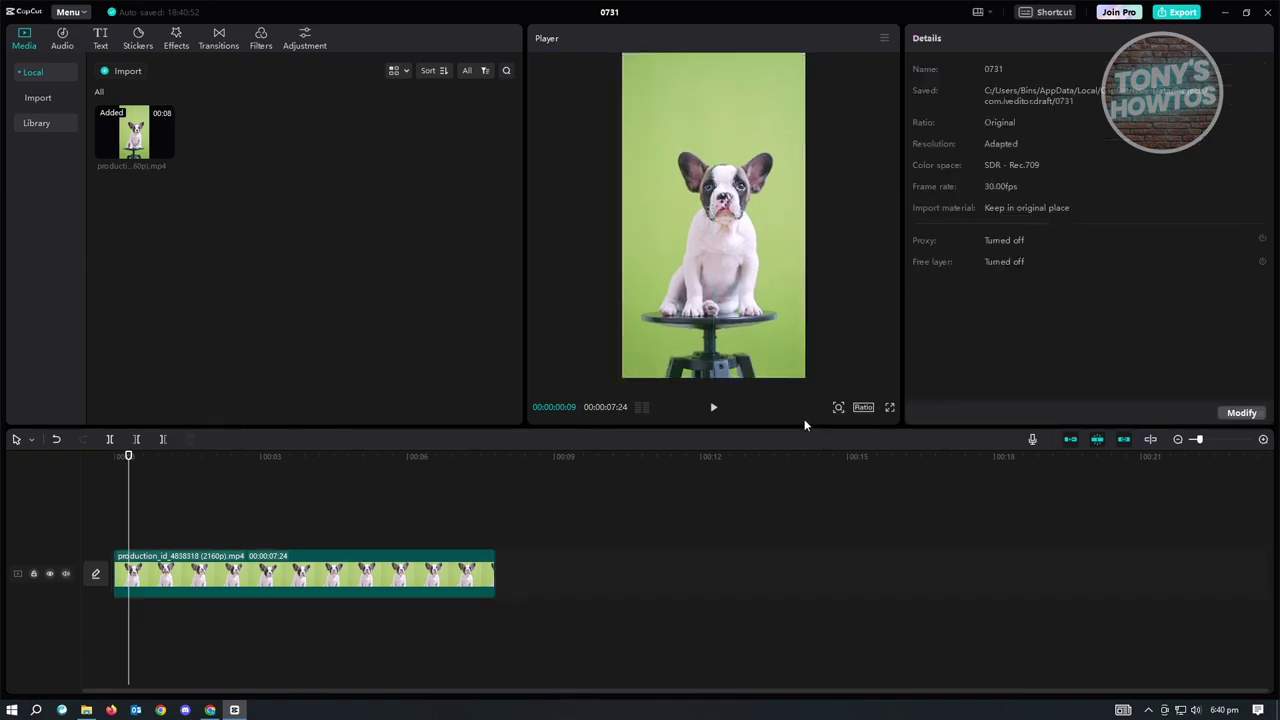
Step: Add a Scale keyframe to the puppy clip at 00:00:01:04, keeping the scale at 100%
click(285, 574)
drag(128, 456, 169, 456)
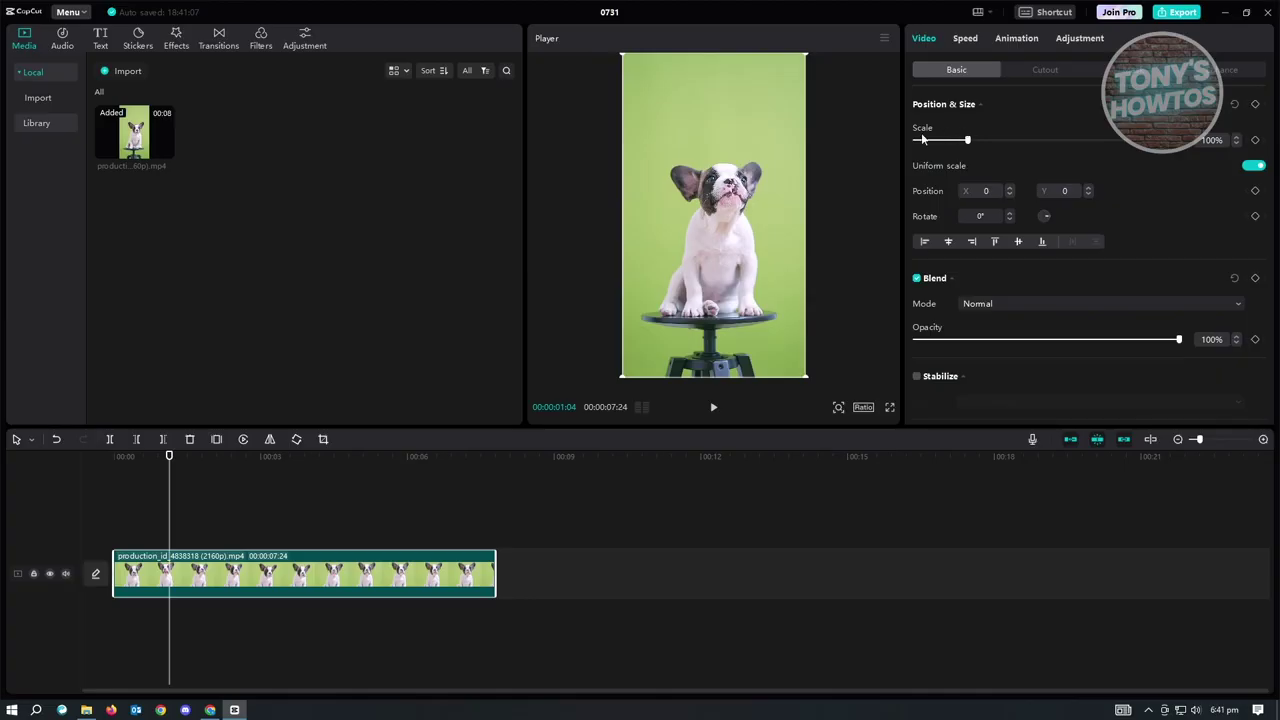
click(1255, 141)
Step: Add a Scale keyframe at 00:00:02:09 with the scale at 217%, and reposition the clip to about X -330, Y -268
drag(169, 456, 227, 456)
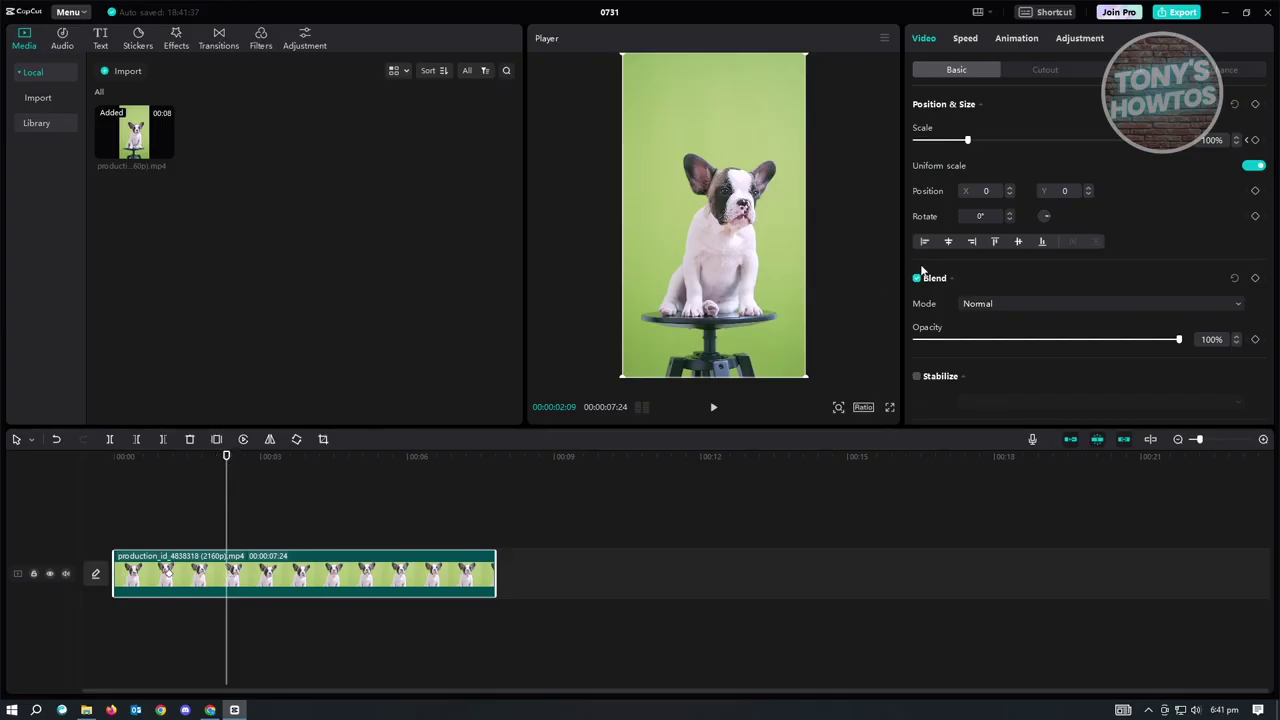
click(1256, 141)
drag(968, 141, 1022, 142)
drag(814, 215, 780, 236)
mouse_move(1052, 140)
mouse_down()
mouse_move(1109, 141)
mouse_move(1029, 150)
mouse_up()
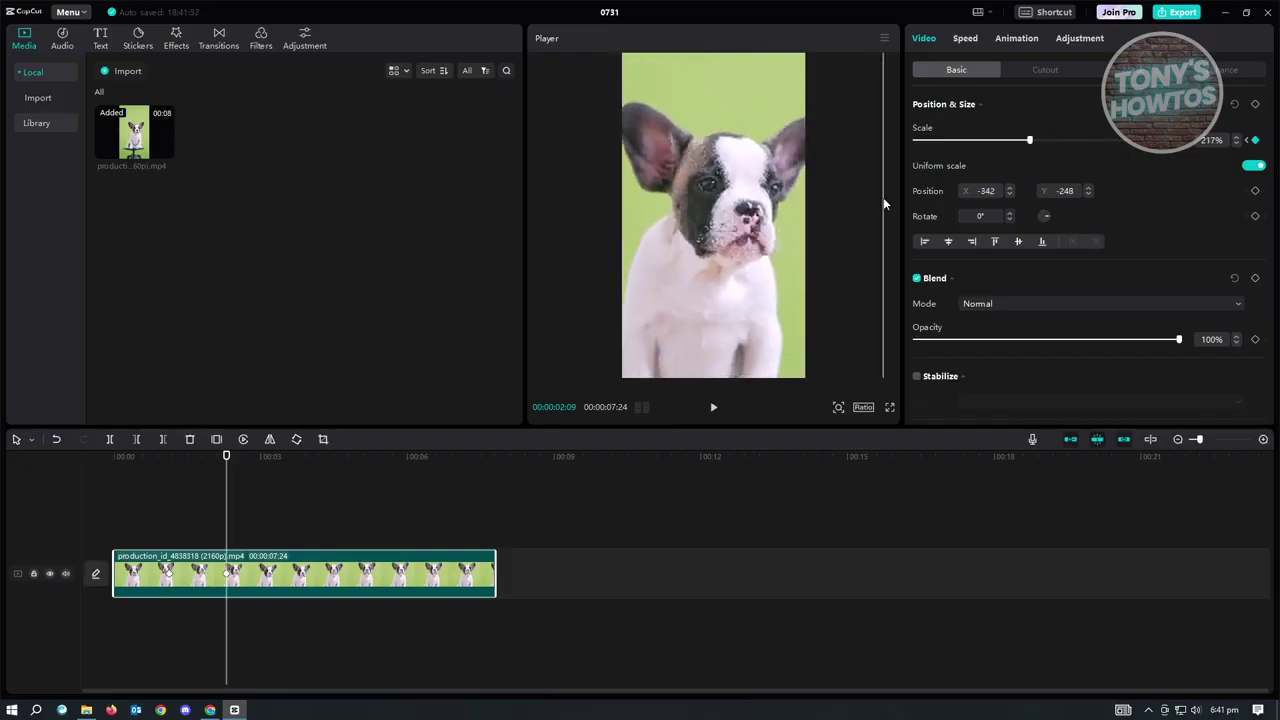
drag(738, 236, 778, 242)
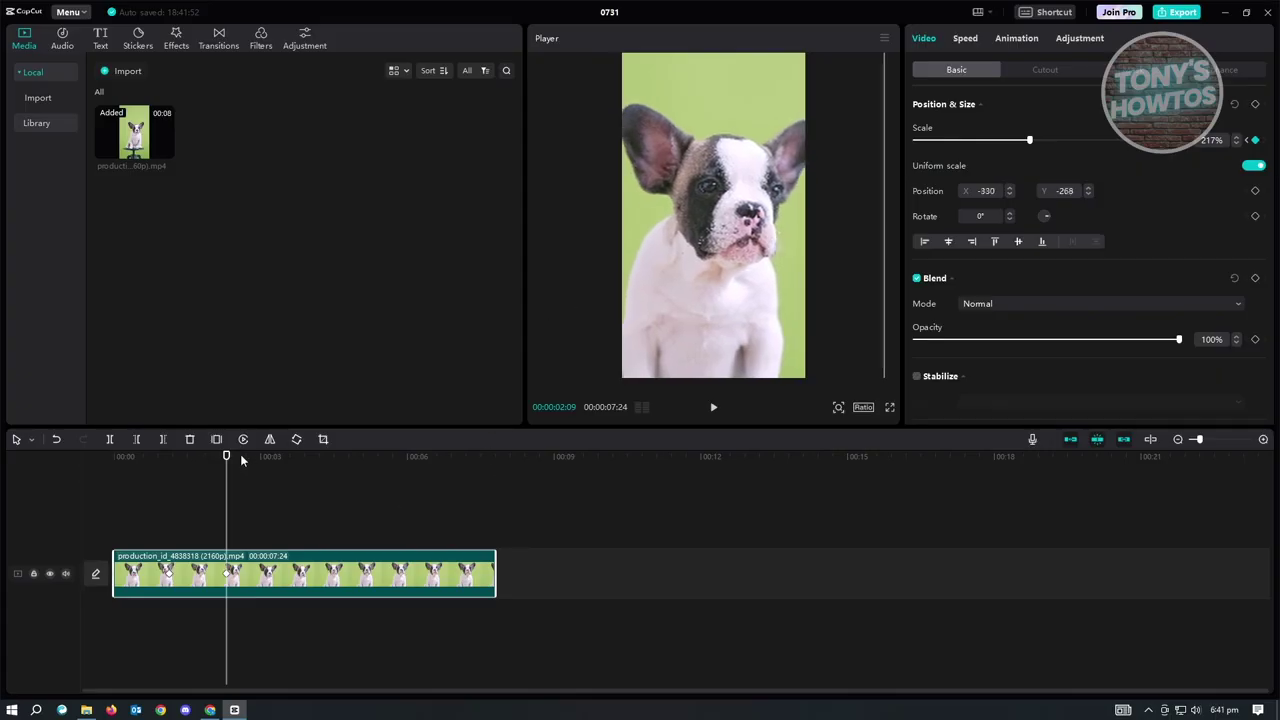
Step: Check the framing at the clip's start, and add a Position keyframe at 00:00:02:09
drag(232, 456, 102, 465)
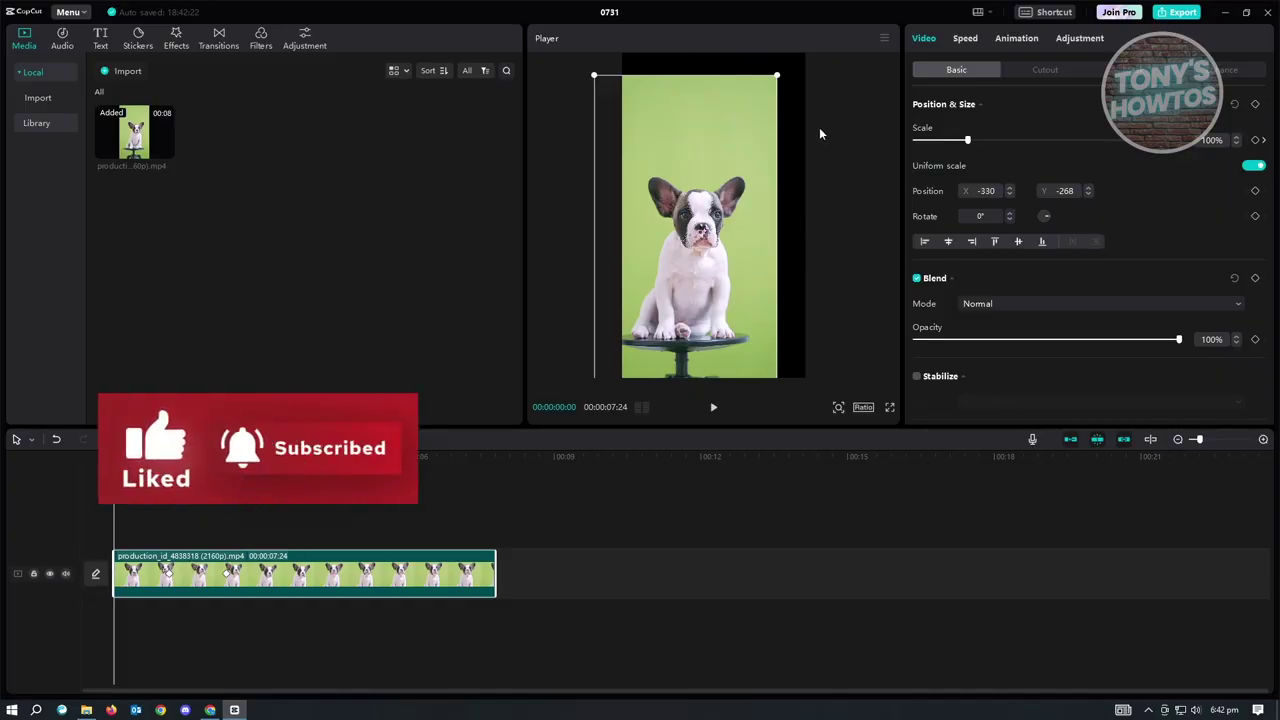
click(226, 456)
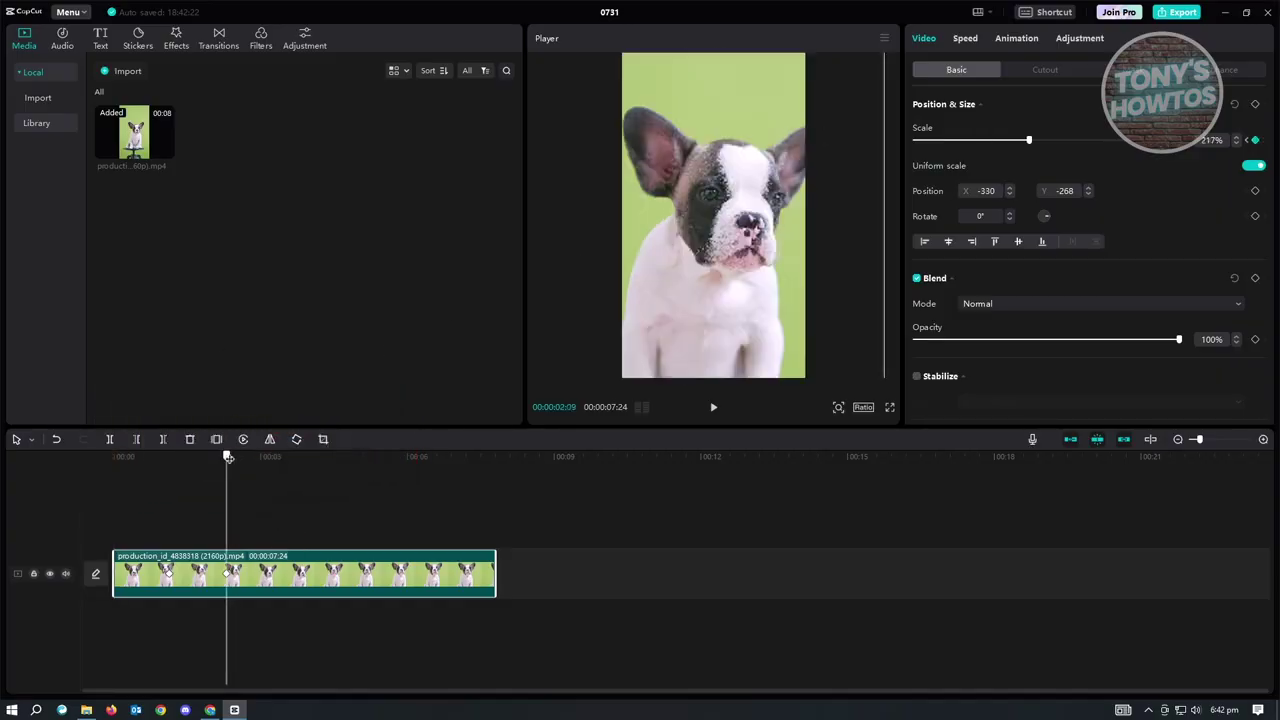
click(1255, 190)
Step: Add a Position keyframe at 00:00:01:04 and centre the clip in the frame at X 0, Y 0
drag(226, 456, 169, 462)
click(1255, 140)
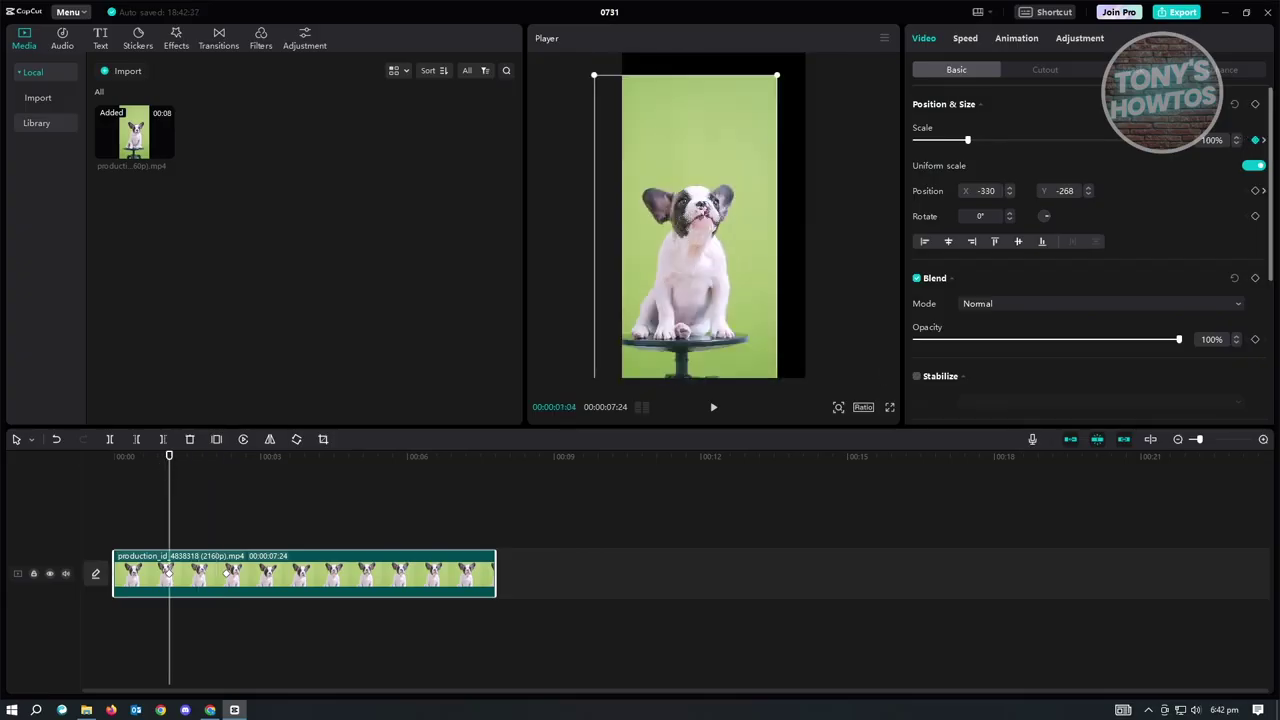
click(1258, 193)
drag(668, 296, 696, 271)
click(851, 322)
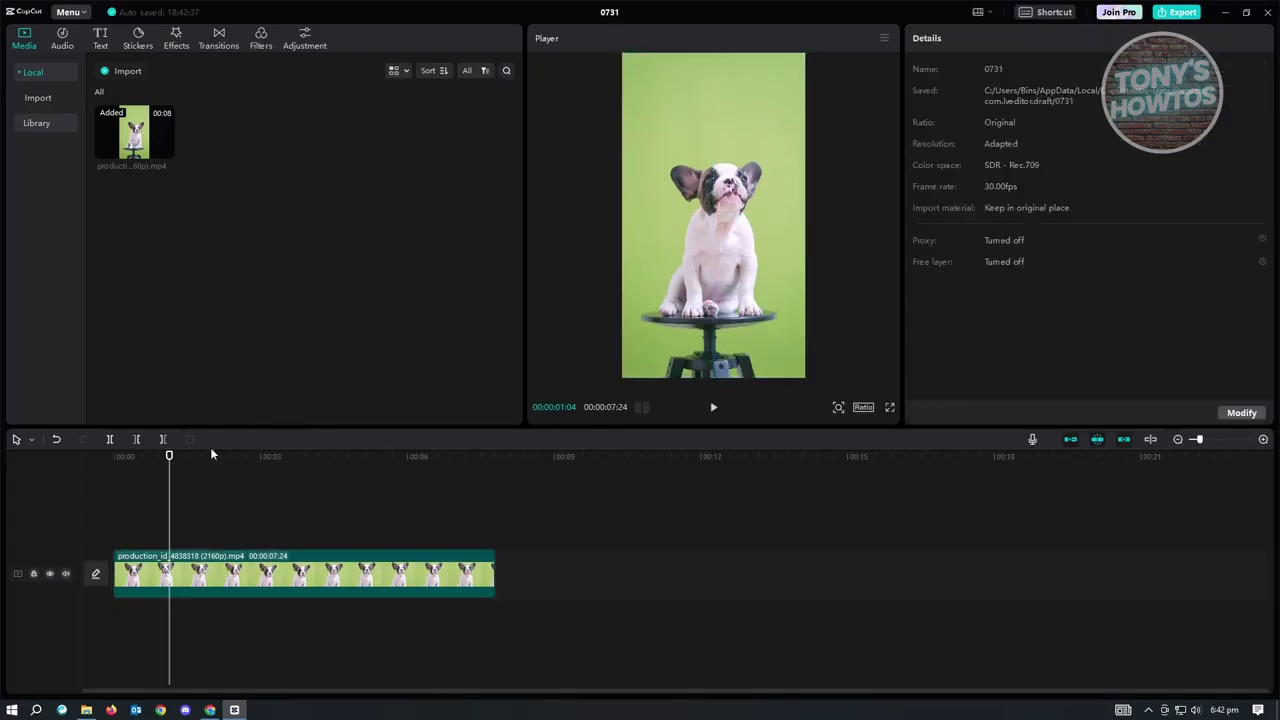
Step: Play the clip from the start to review the keyframed zoom on the puppy
drag(169, 456, 72, 452)
key(space)
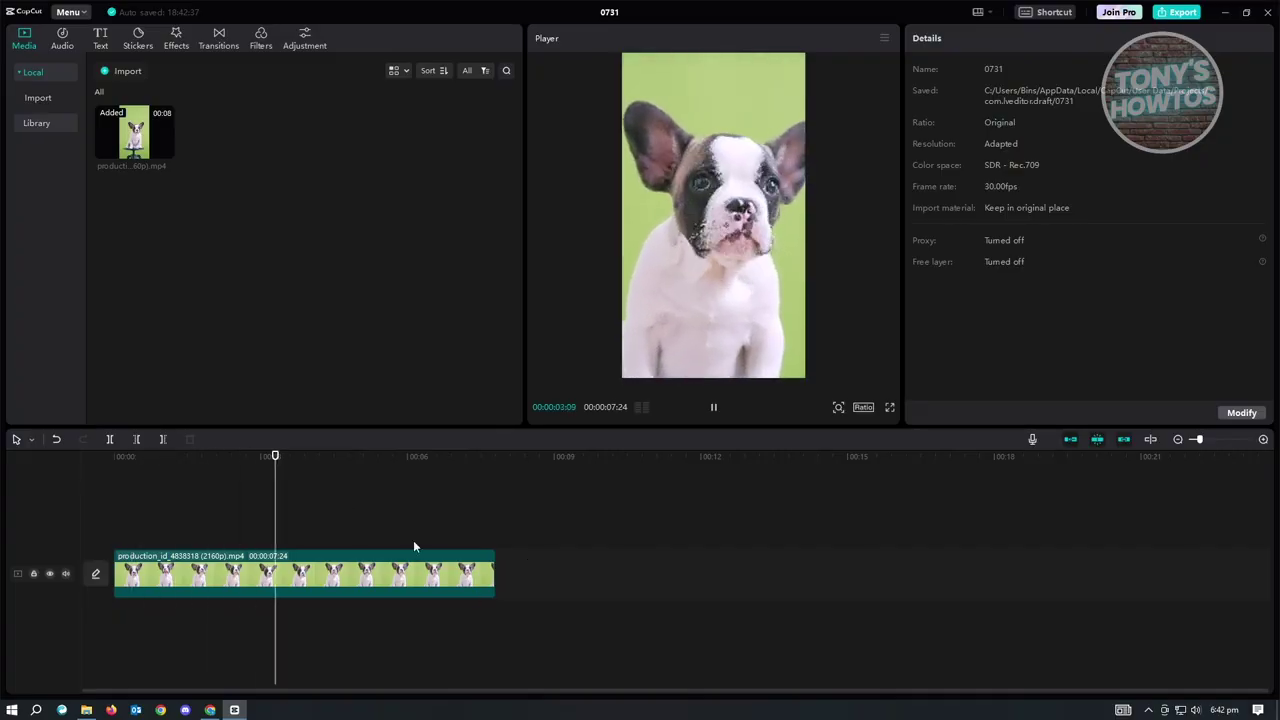
click(713, 409)
click(368, 563)
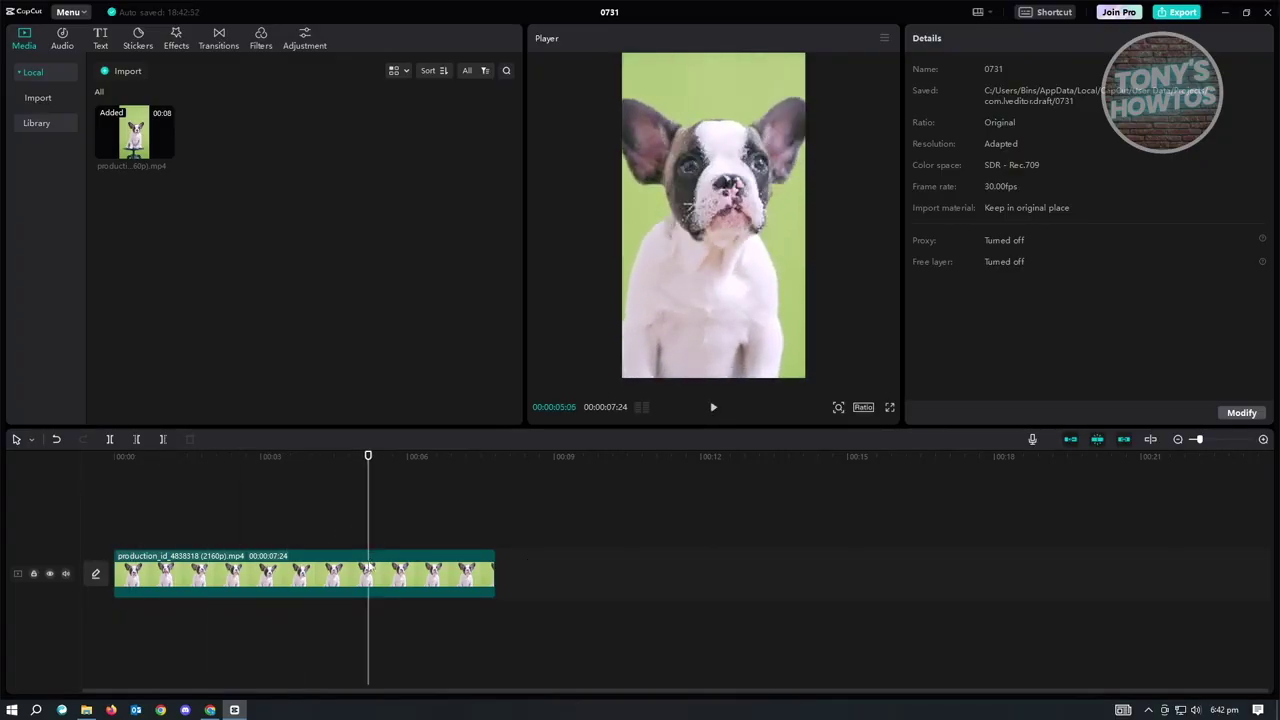
Step: Place the white B&W clip from the library on a track above the puppy clip, starting at 00:00:01:04
click(404, 578)
click(171, 457)
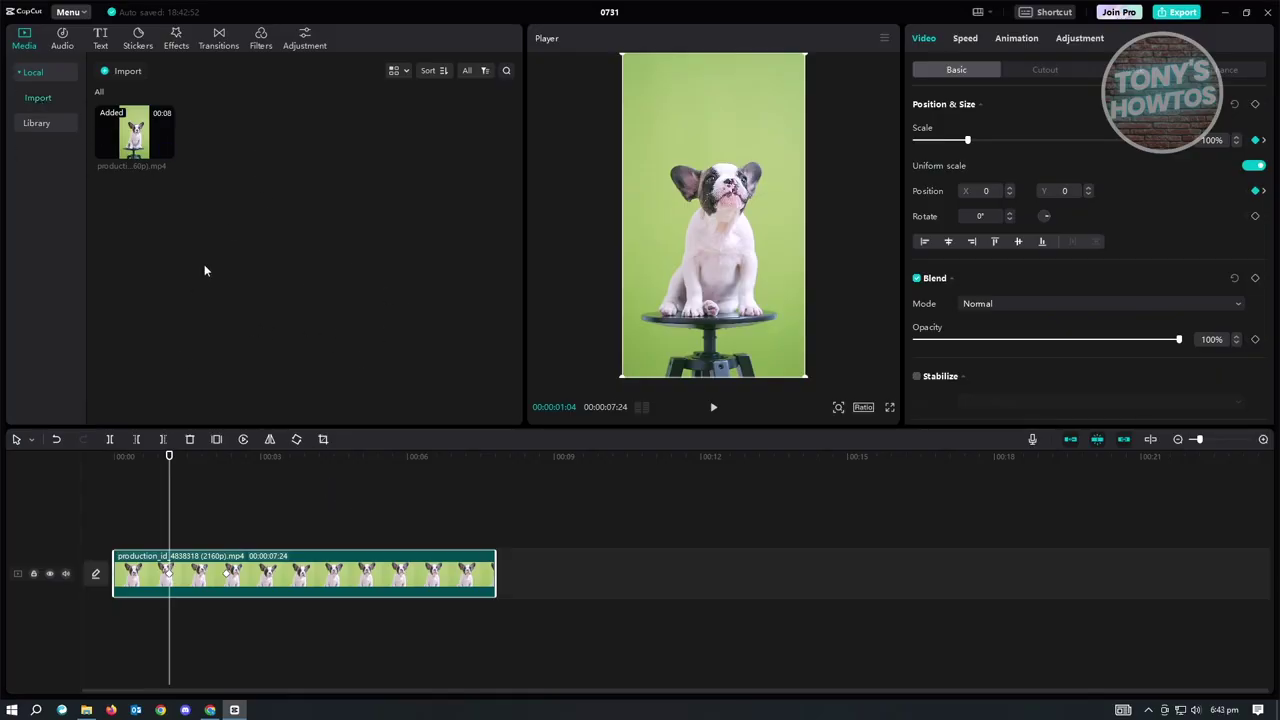
click(37, 123)
drag(140, 105, 172, 534)
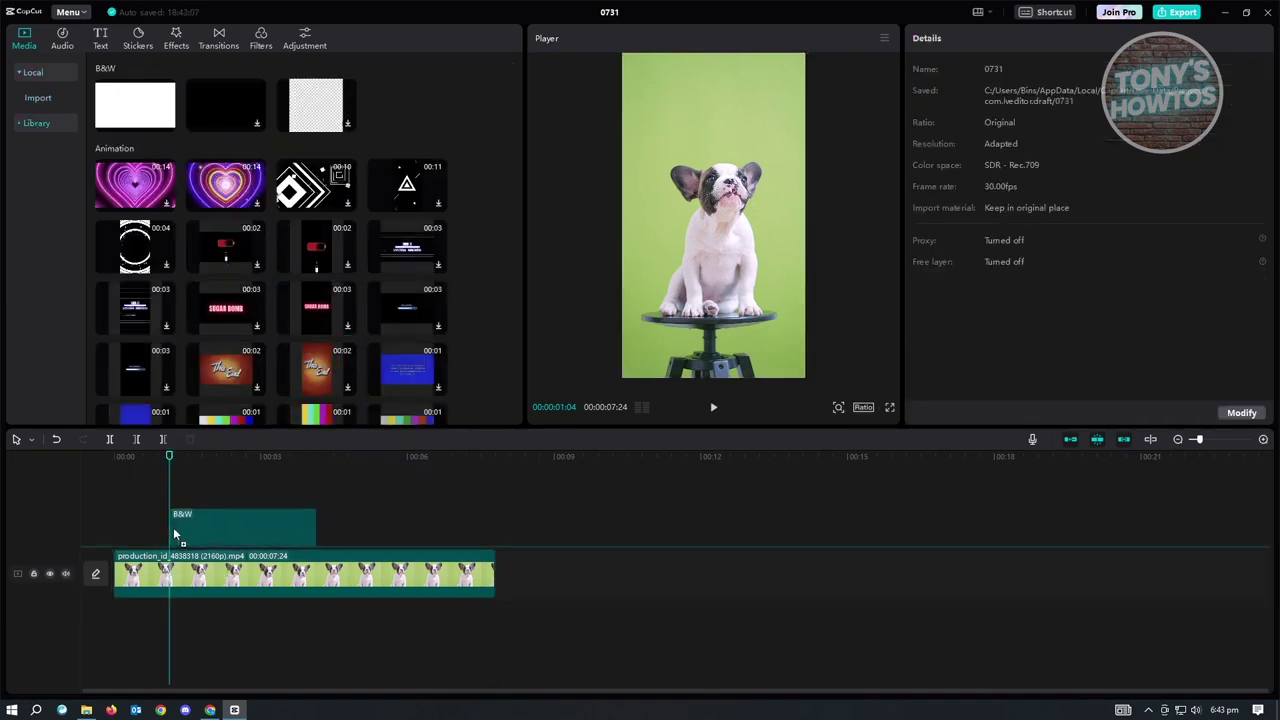
click(441, 526)
Step: Trim the end of the white clip to the second zoom keyframe at 00:00:02:09
click(267, 575)
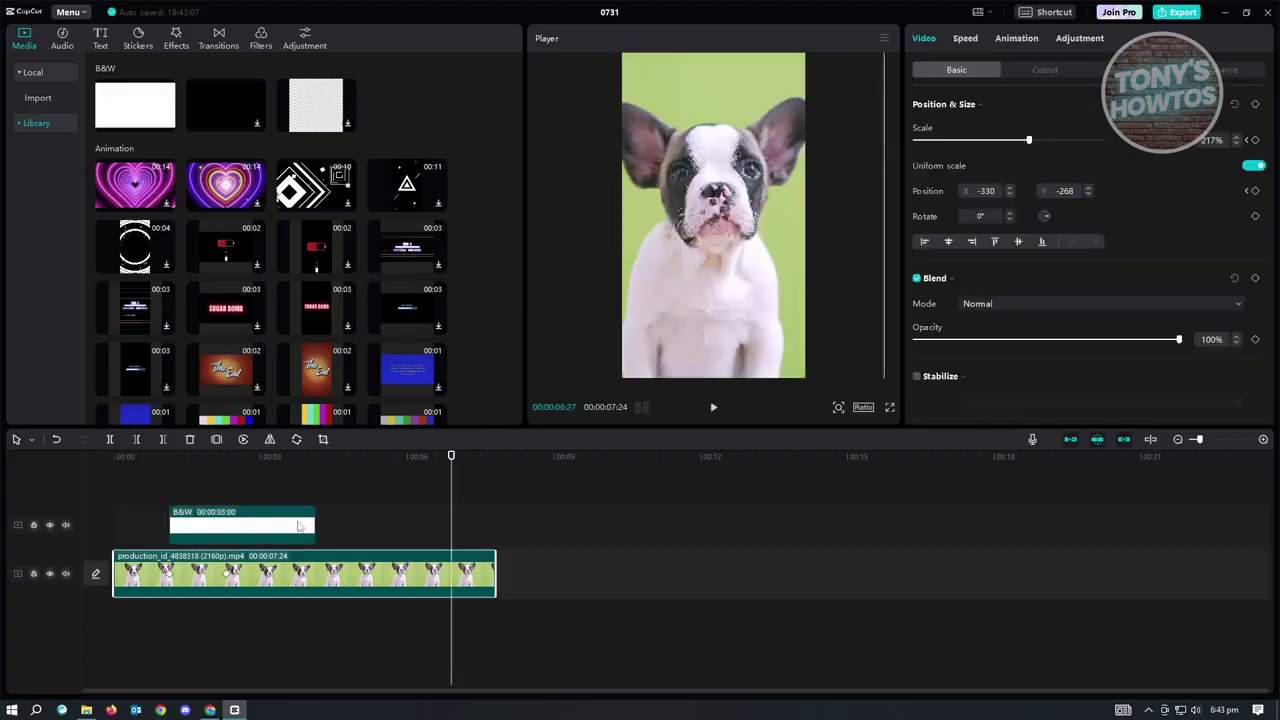
click(225, 457)
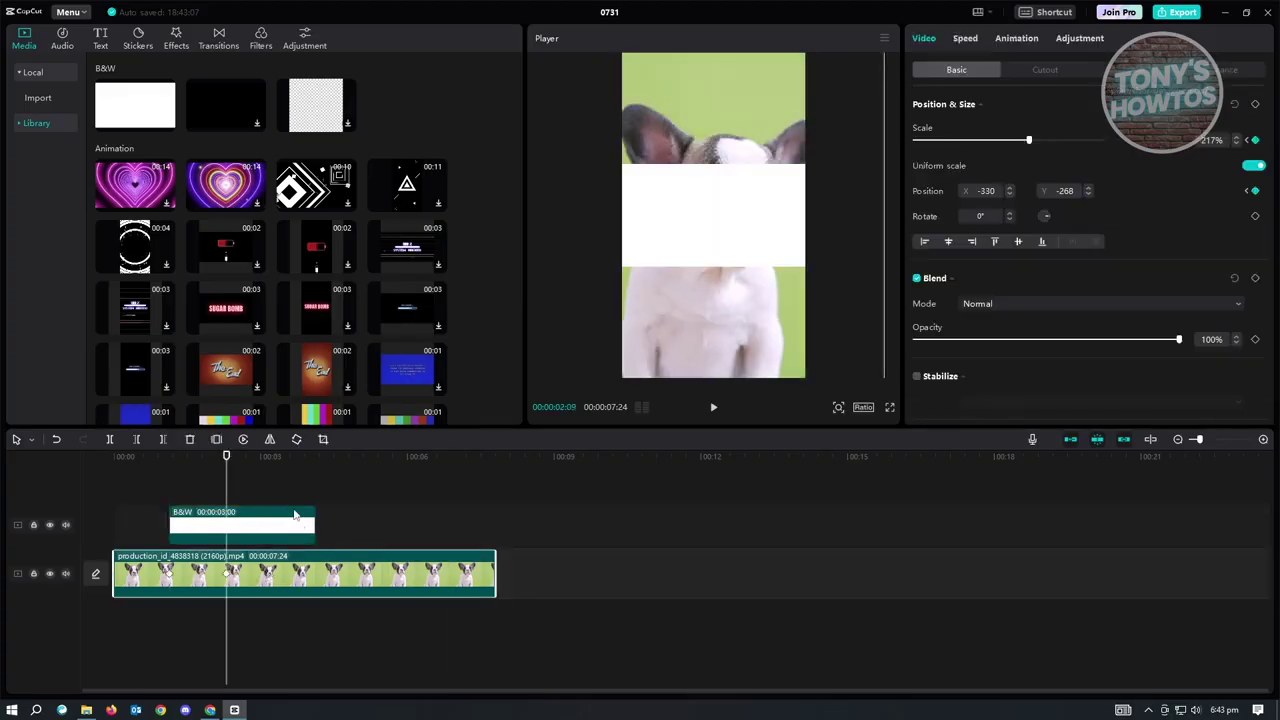
drag(309, 523, 227, 523)
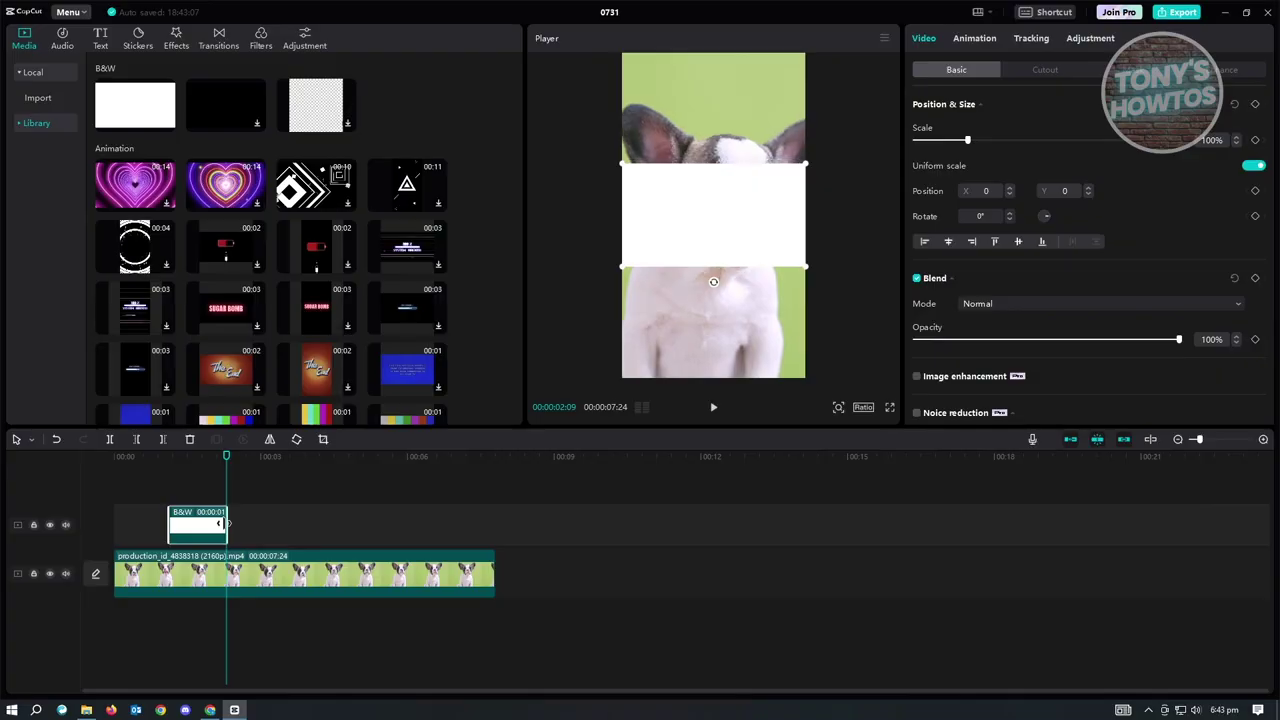
click(284, 523)
Step: Set the white clip's blend mode to Overlay, previewing it at 00:00:01:19
click(194, 458)
click(221, 524)
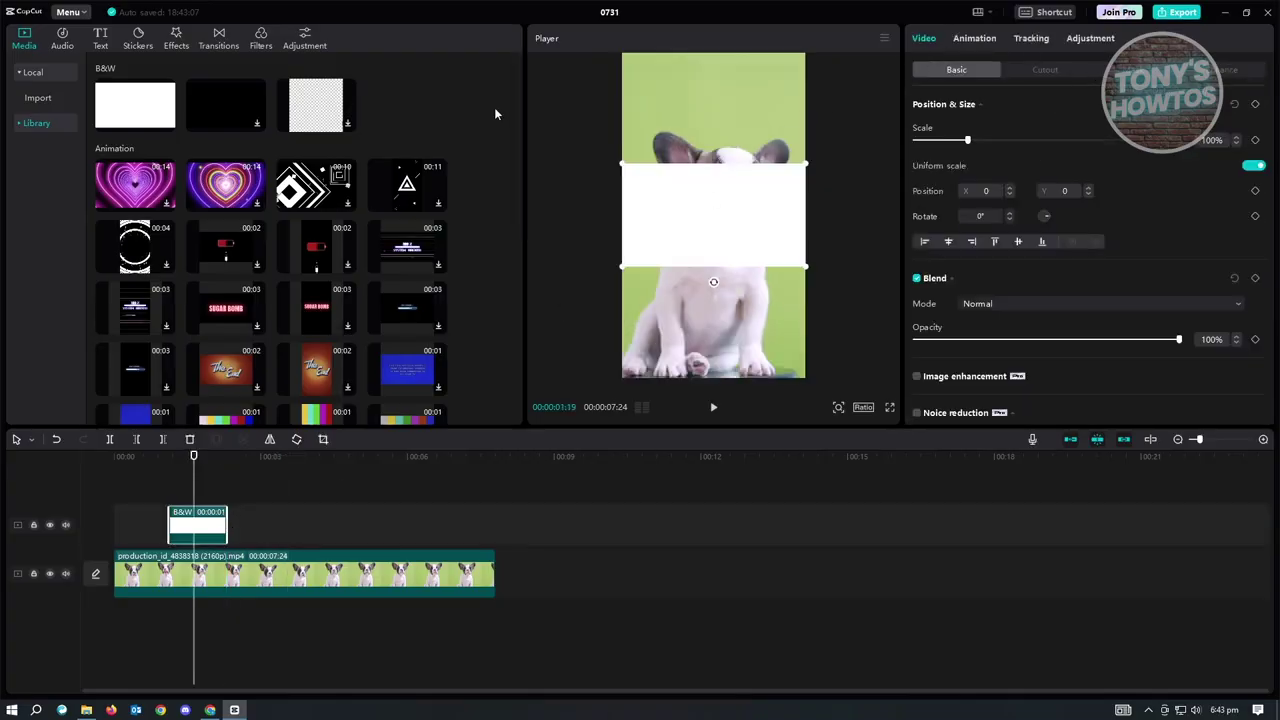
click(1021, 303)
click(1013, 408)
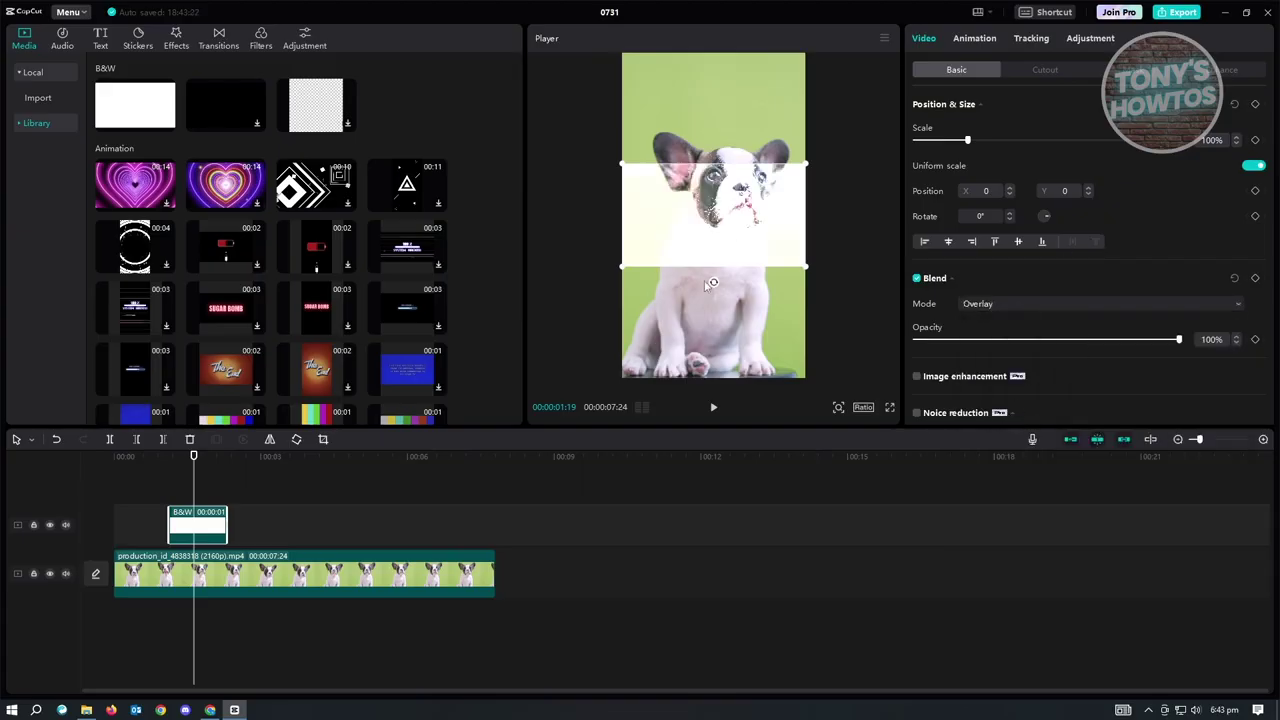
Step: Rotate the white clip to -90° and scale it up to 183% so it covers the whole puppy frame
drag(713, 285, 845, 222)
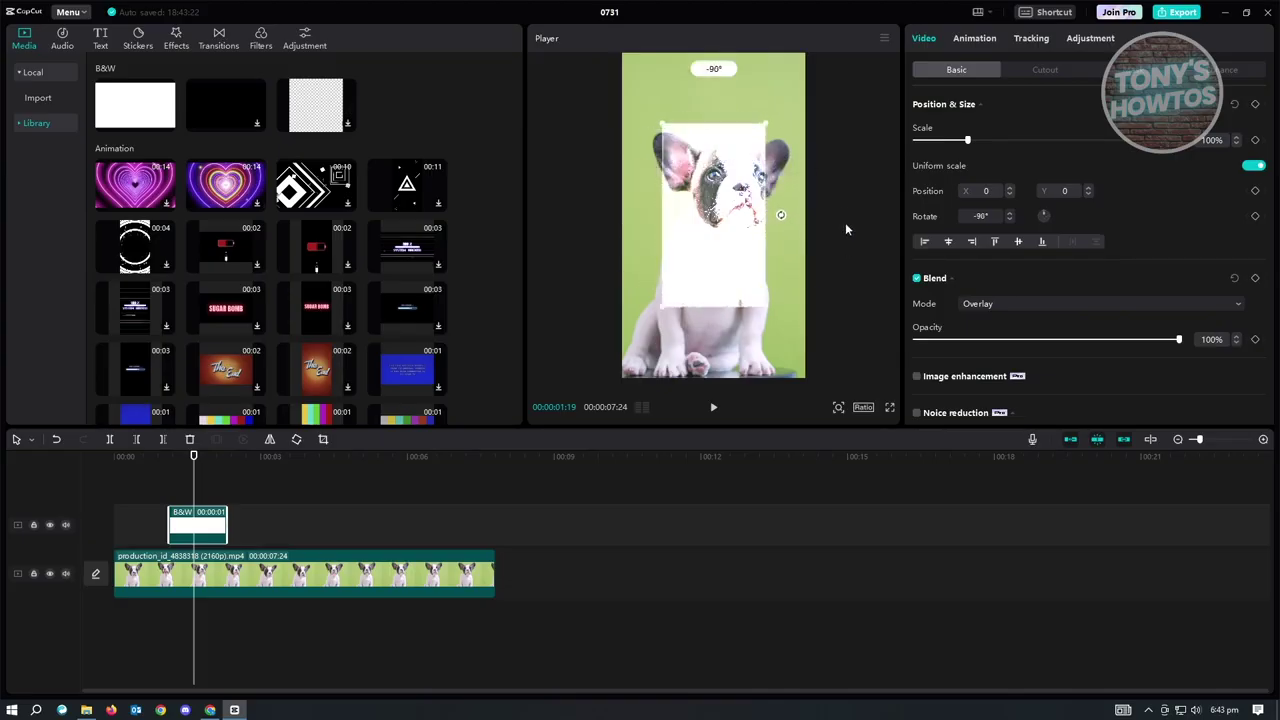
drag(758, 308, 860, 406)
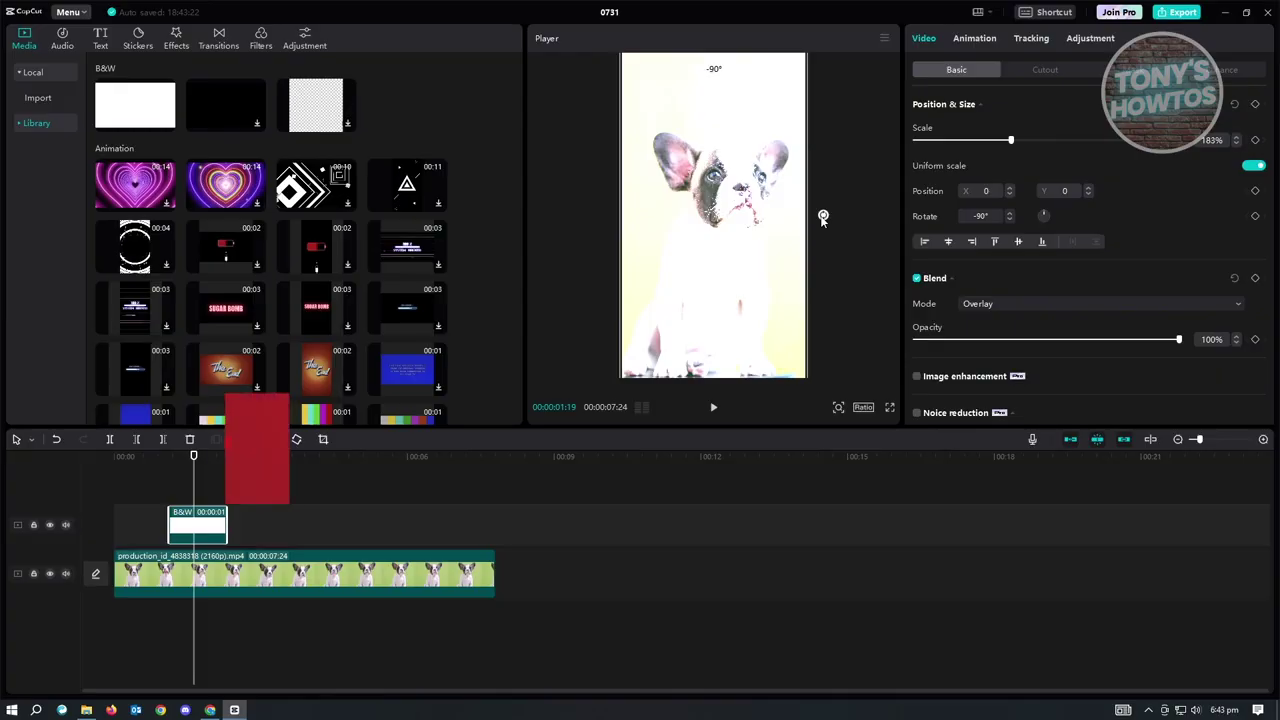
click(864, 264)
Step: Apply the Fade In entrance and Fade Out exit animations to the white clip
click(211, 526)
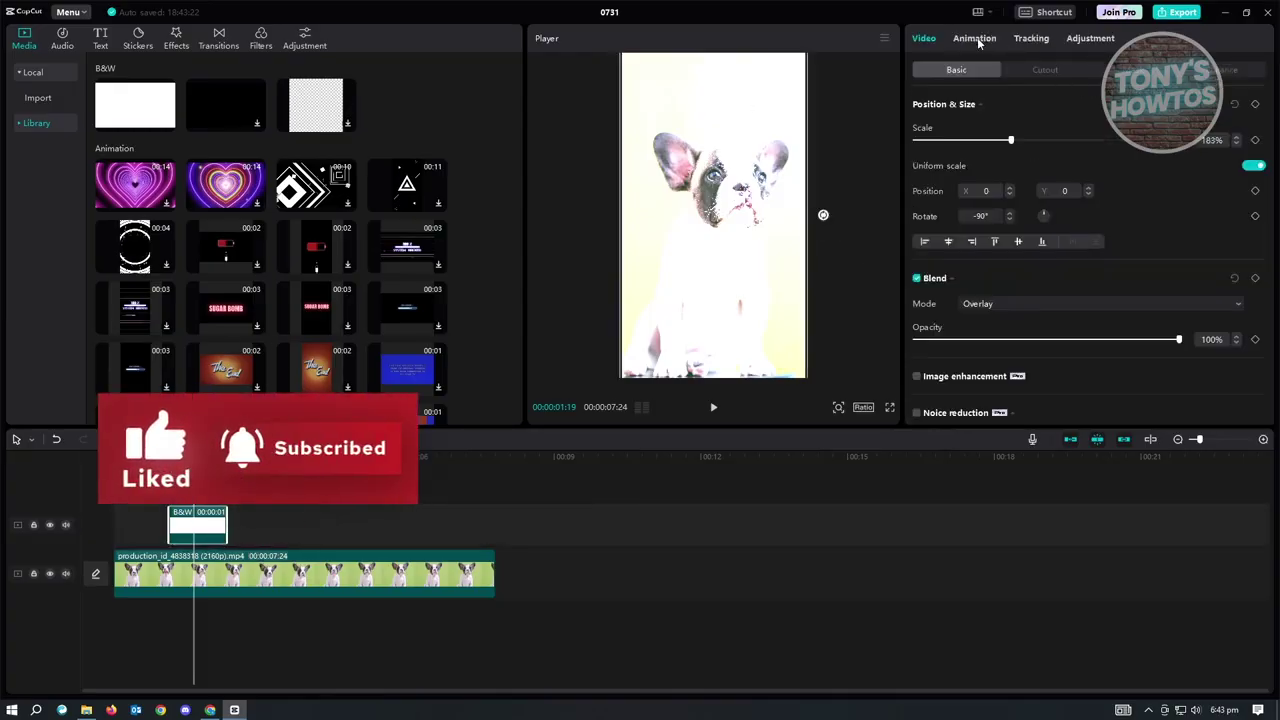
click(975, 39)
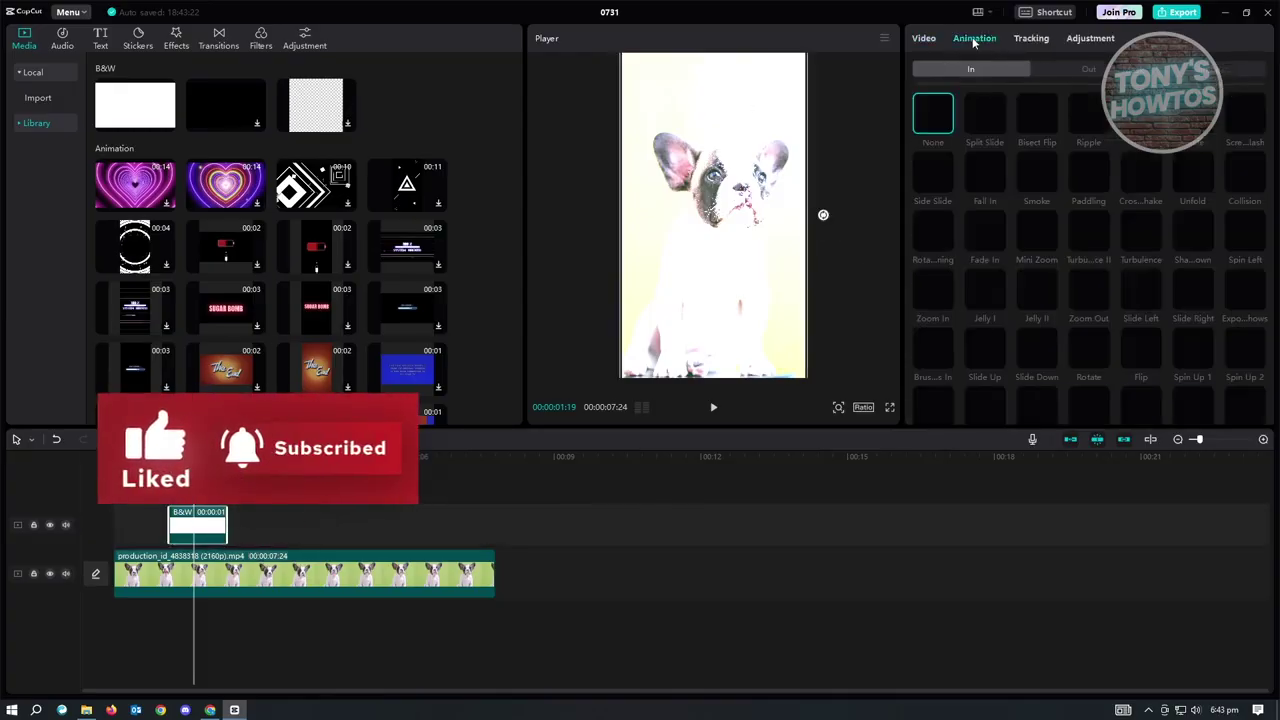
click(988, 238)
click(1098, 70)
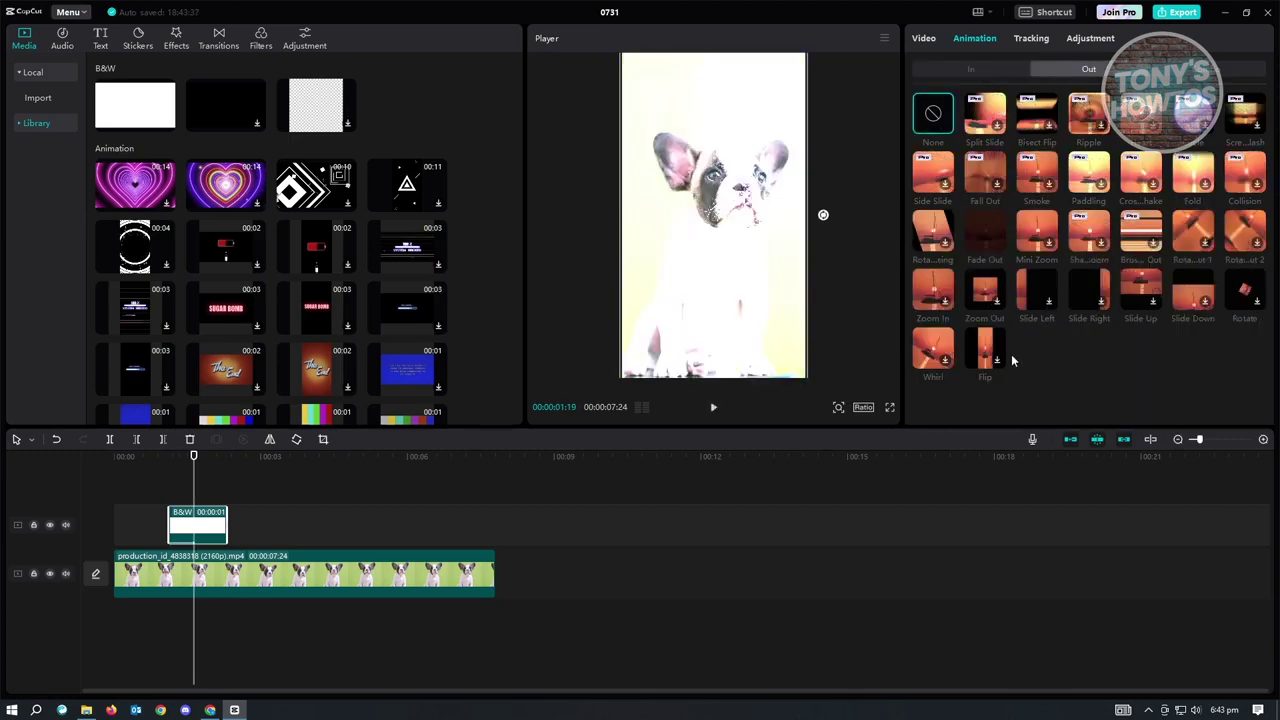
click(985, 234)
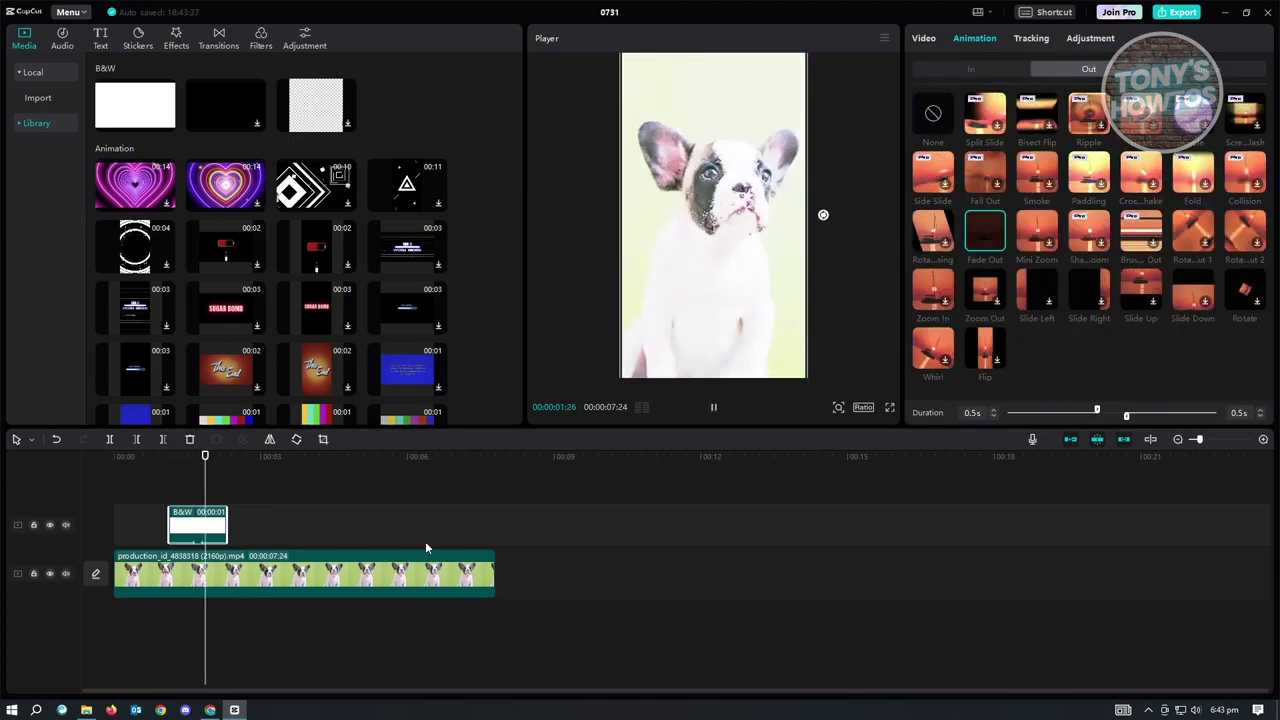
Step: Play the video from the start to review the white flash fading over the zoom
key(space)
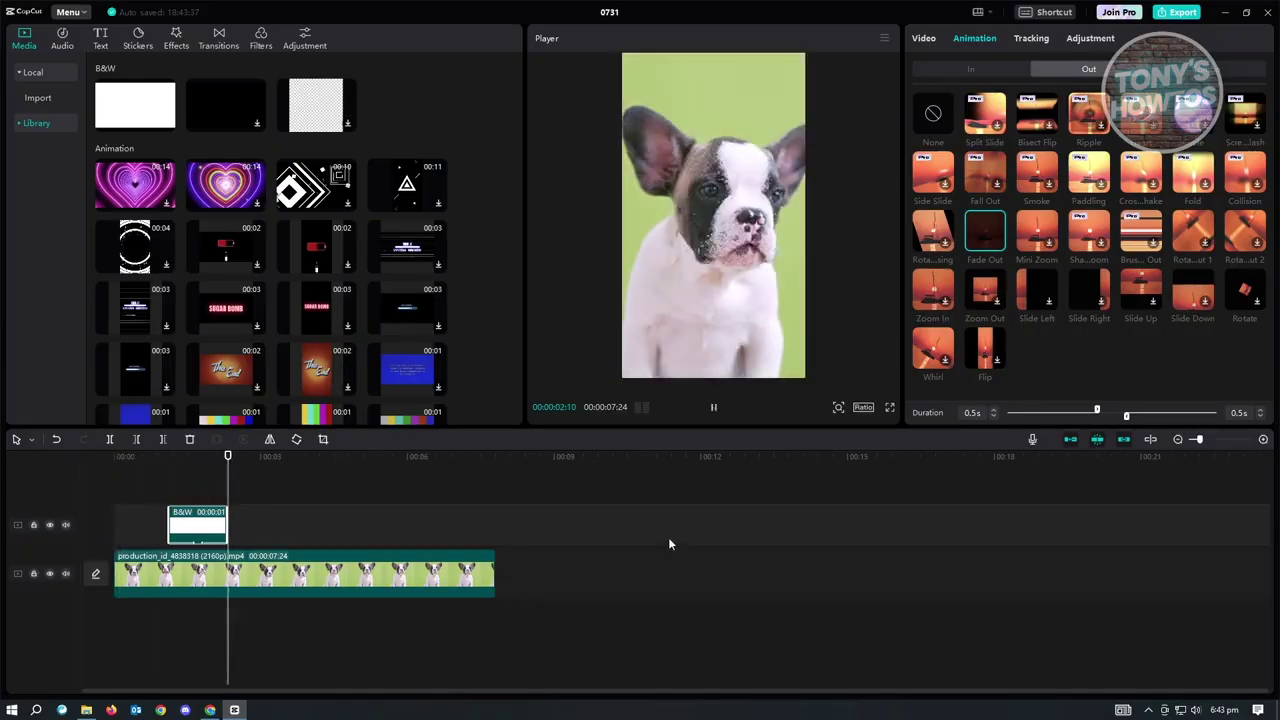
drag(199, 458, 89, 466)
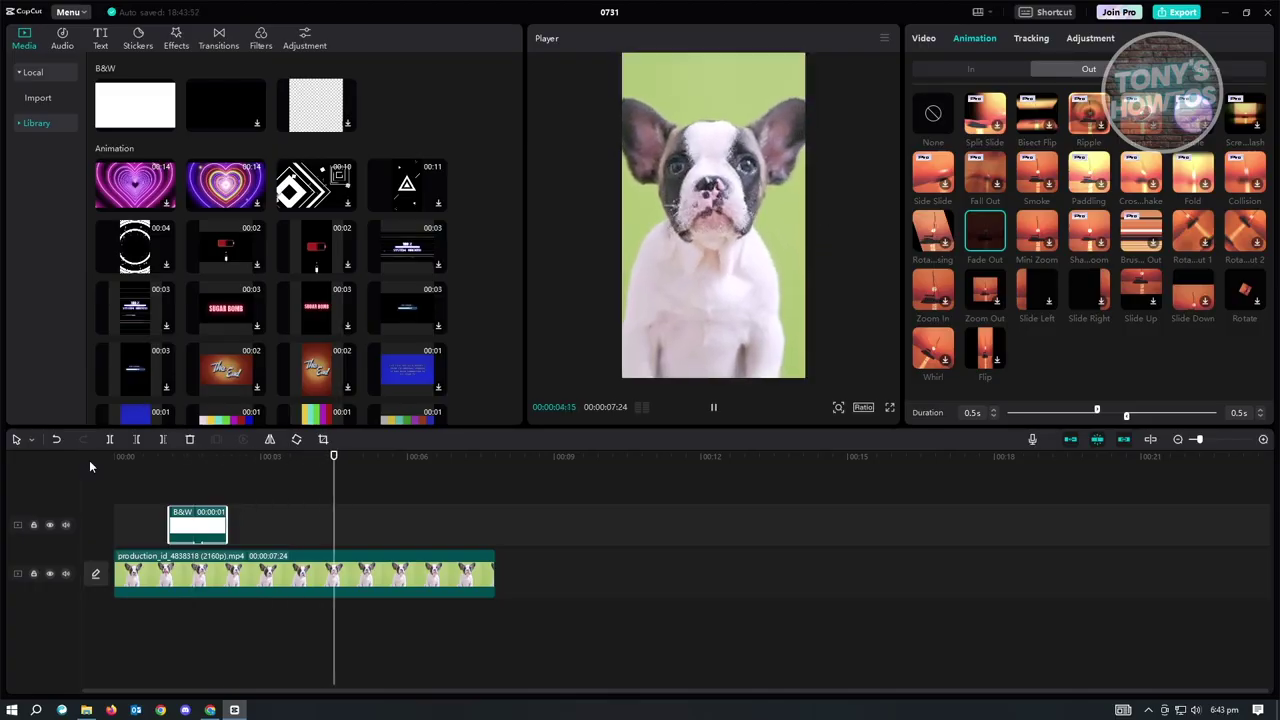
key(space)
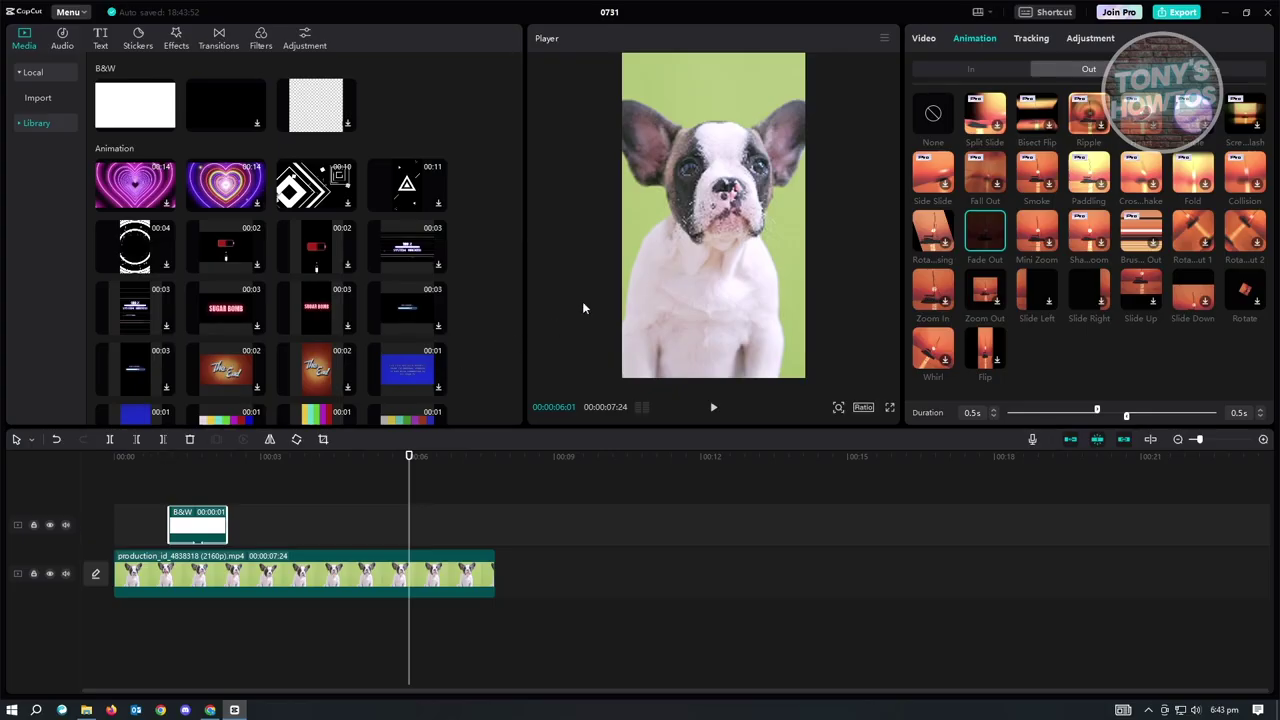
Step: Review the white clip's basic settings and look through its available entrance animations
click(924, 39)
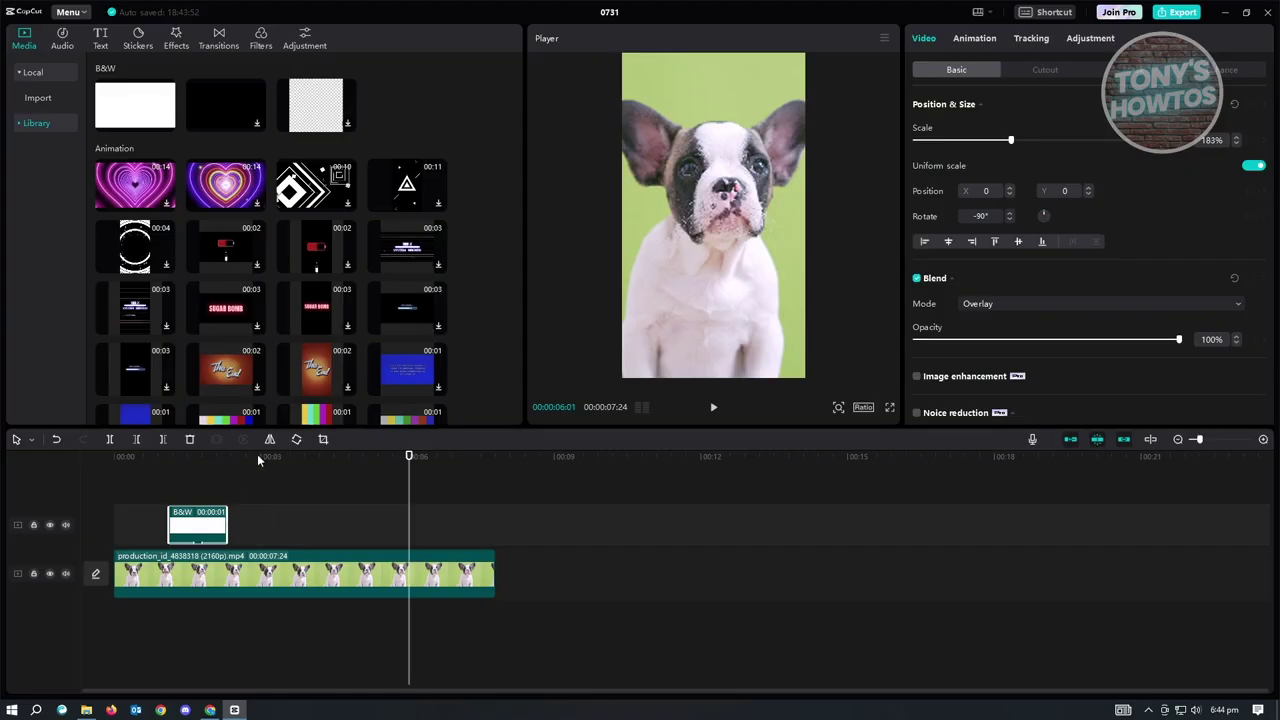
drag(261, 454, 262, 481)
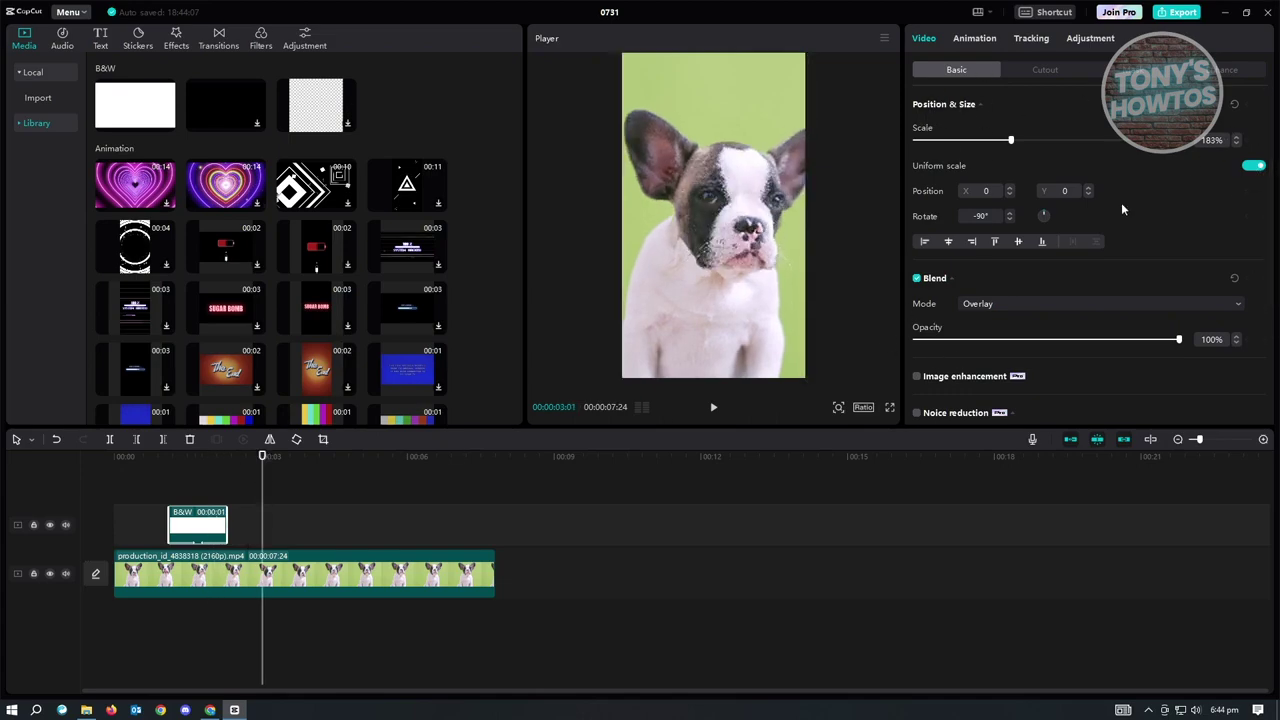
click(984, 42)
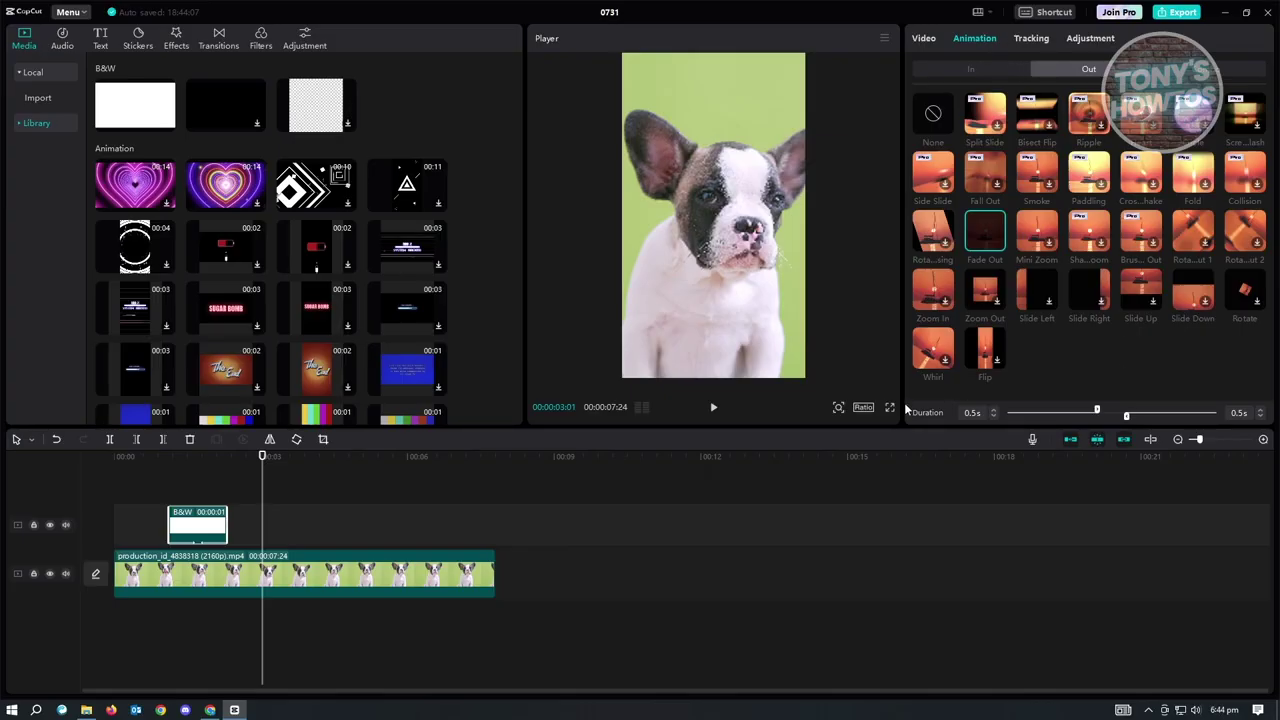
click(980, 74)
scroll(1148, 350, down, 2)
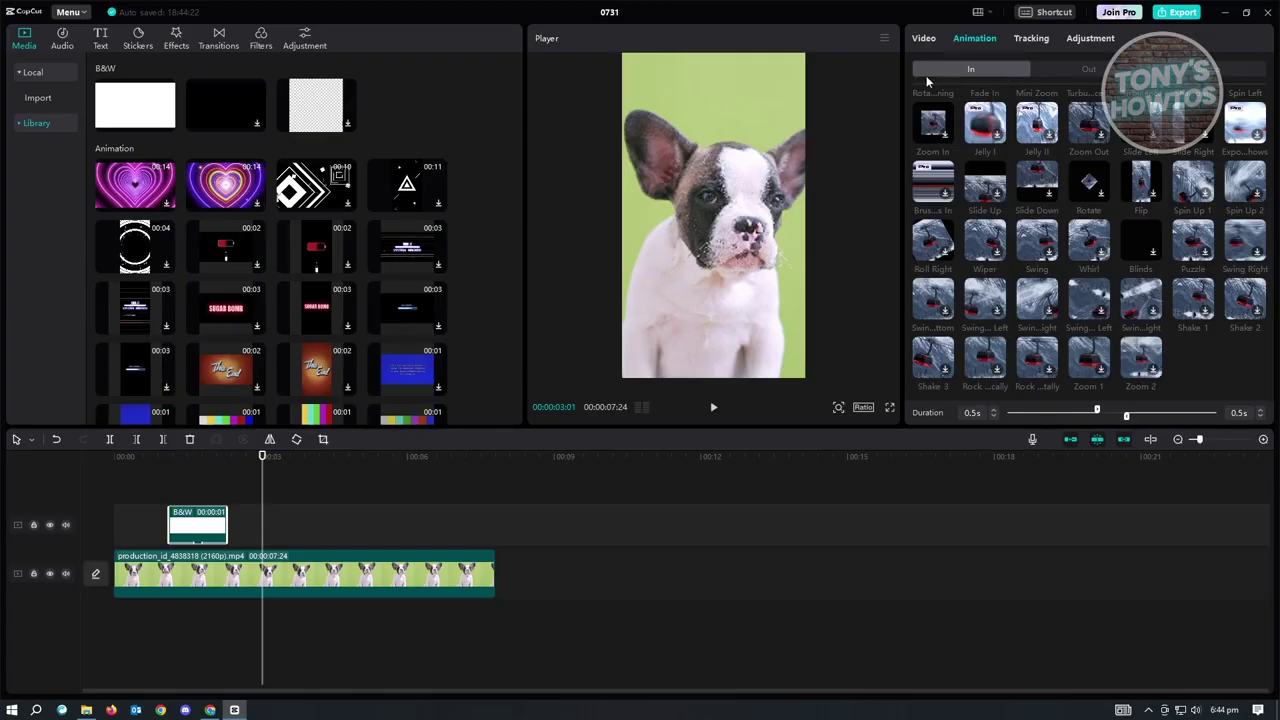
scroll(950, 75, up, 3)
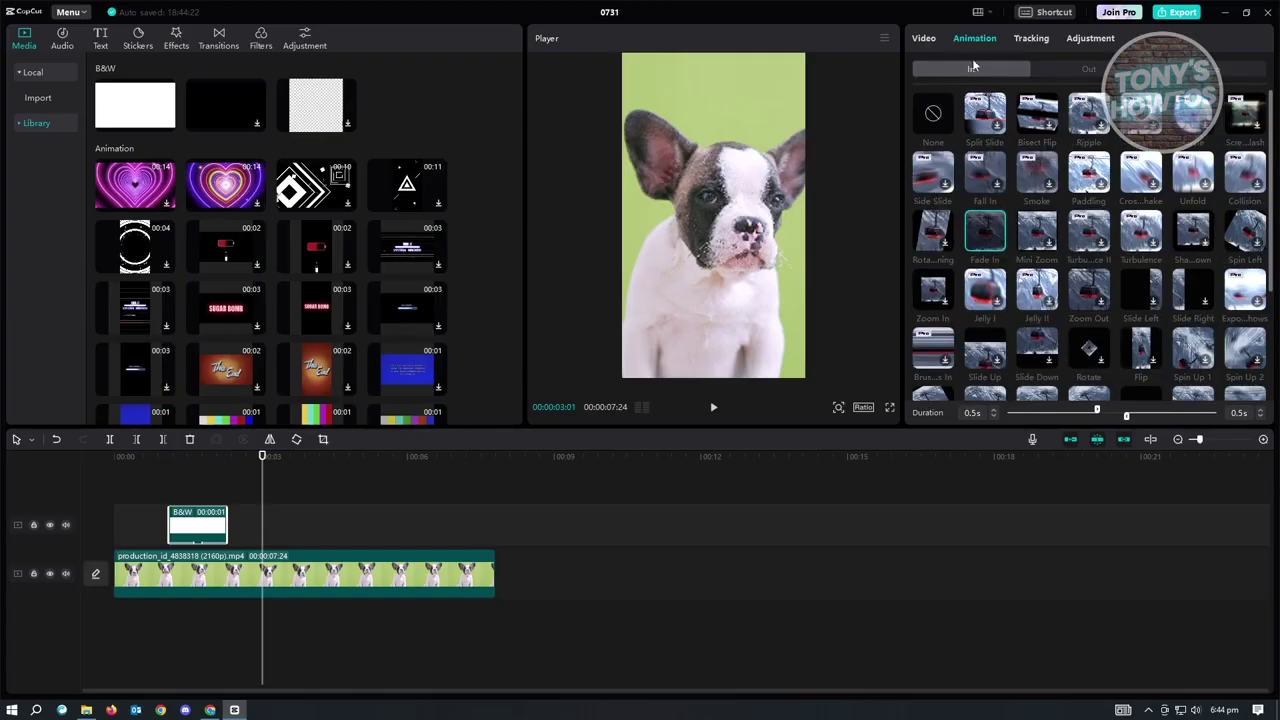
scroll(1090, 125, down, 3)
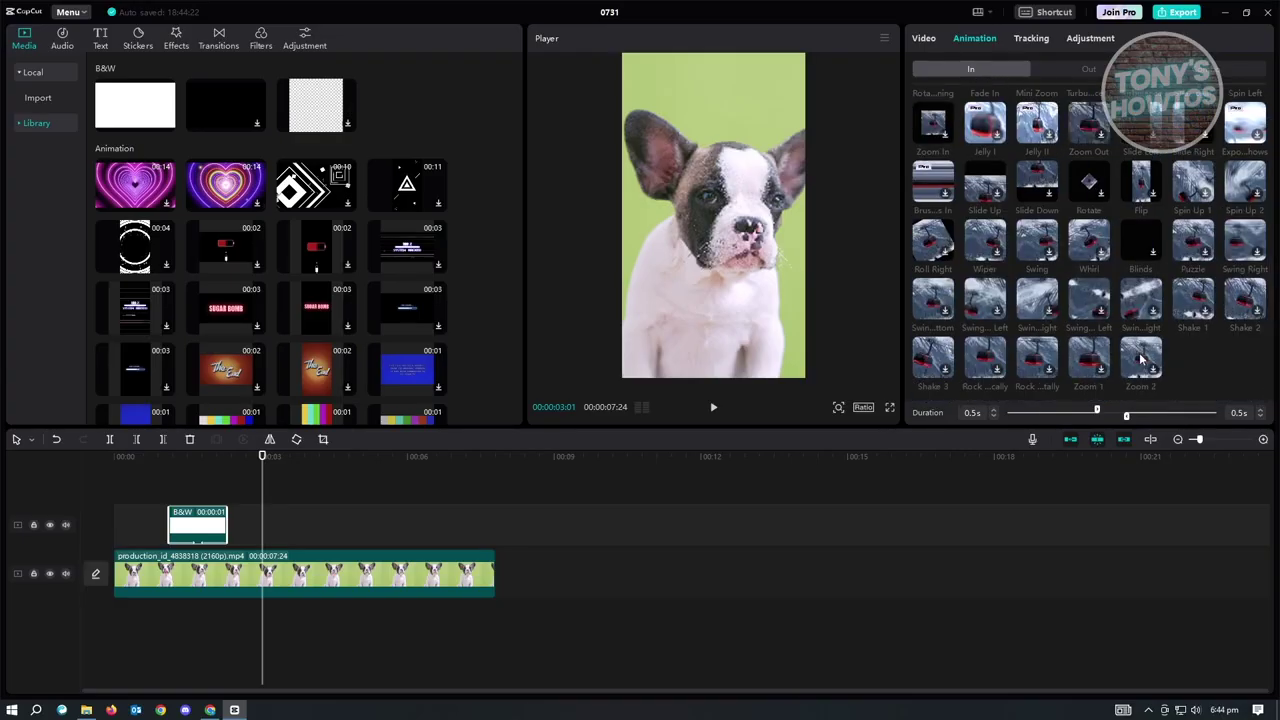
Step: Apply the Zoom 1 entrance animation to the puppy clip on the main track
click(158, 572)
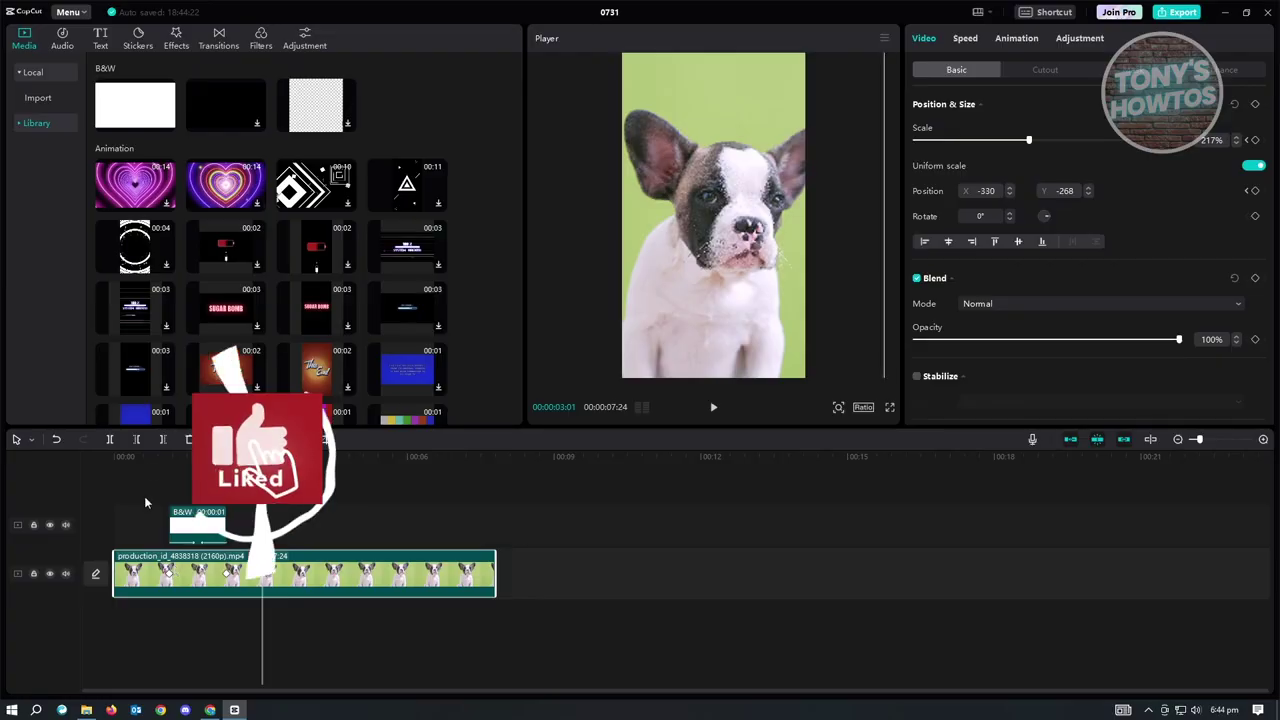
drag(148, 451, 58, 454)
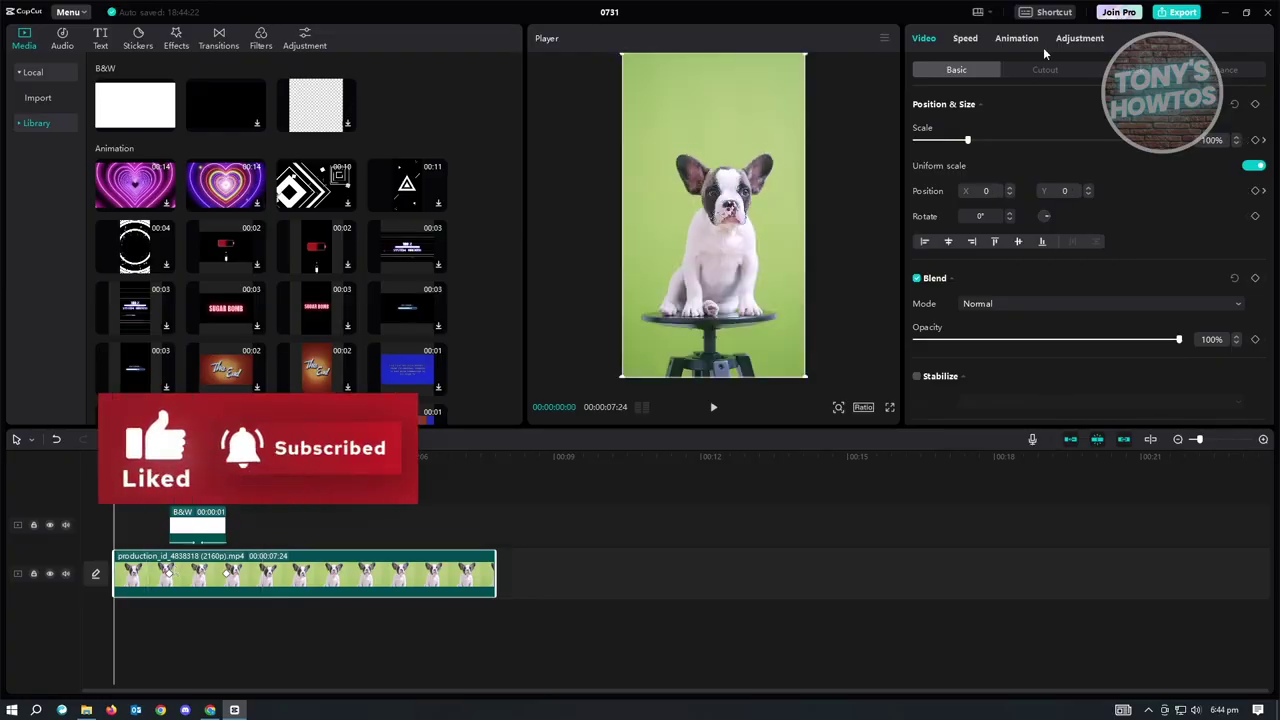
click(1016, 38)
scroll(1200, 387, down, 3)
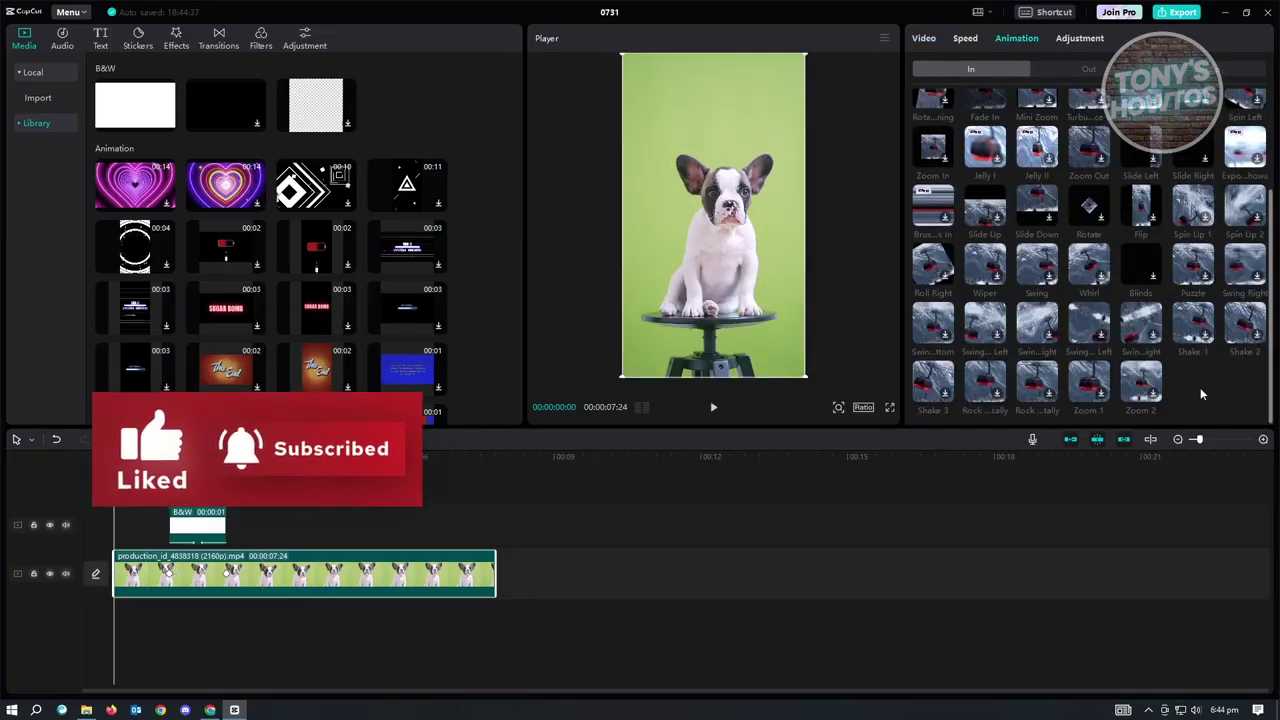
click(1088, 388)
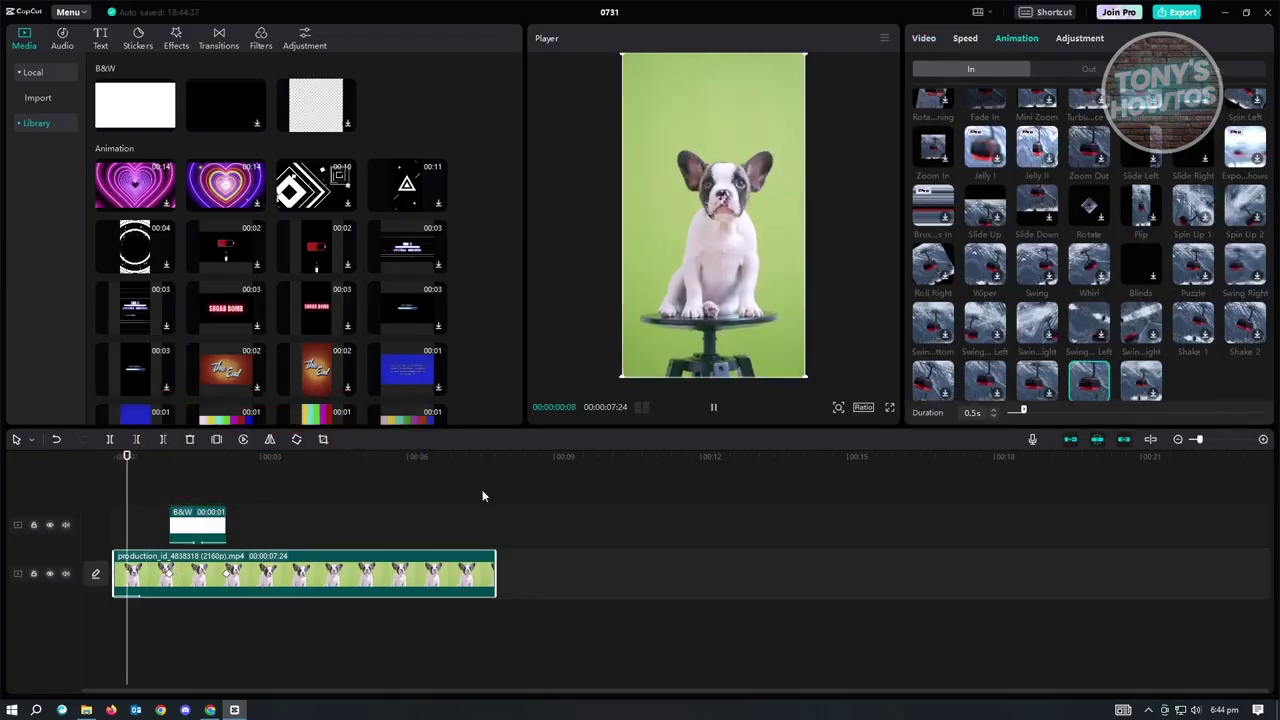
Step: Compare the puppy clip's Zoom 1 animation at the start with the keyframed zoom at 00:00:01:13, checking its basic and animation settings
click(96, 457)
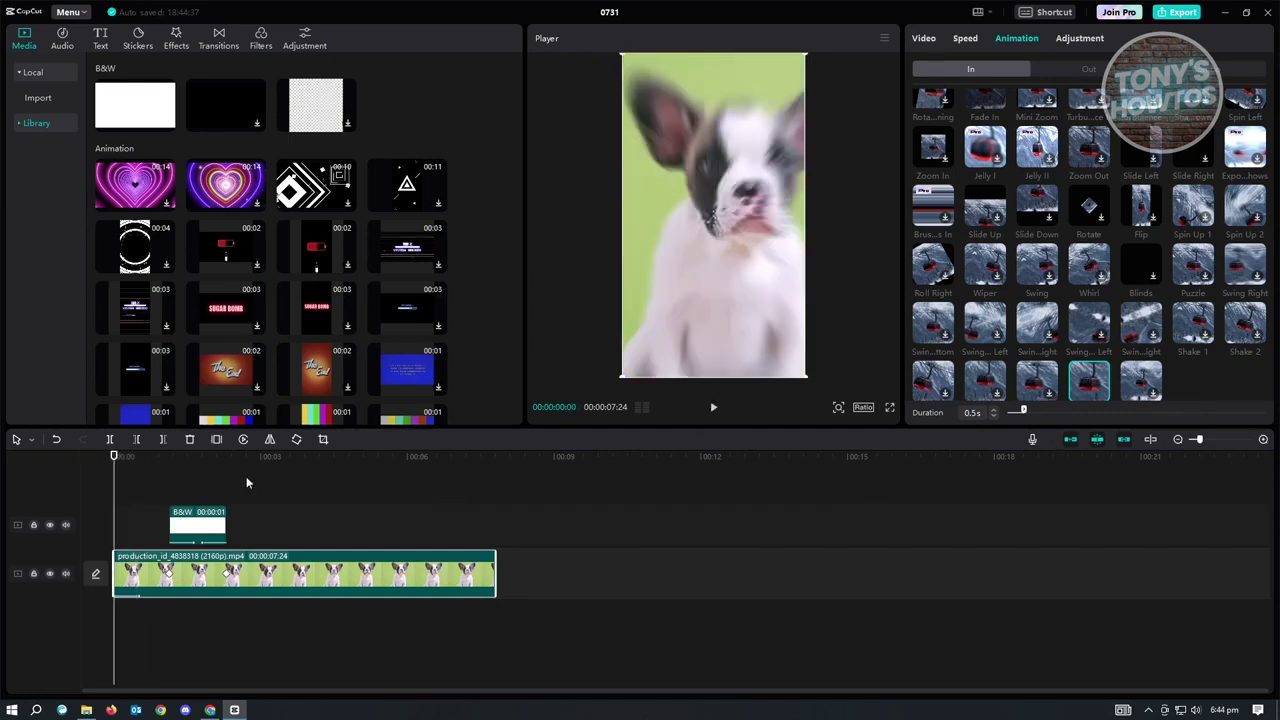
drag(113, 457, 183, 457)
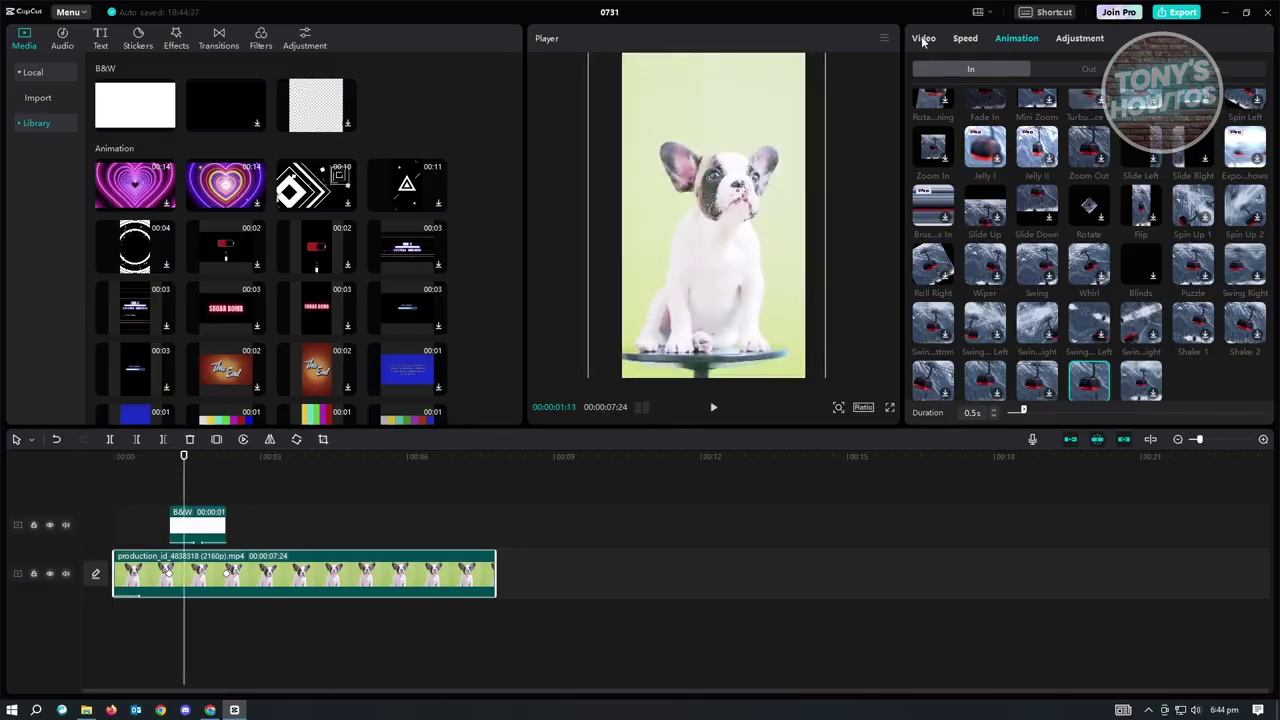
click(91, 457)
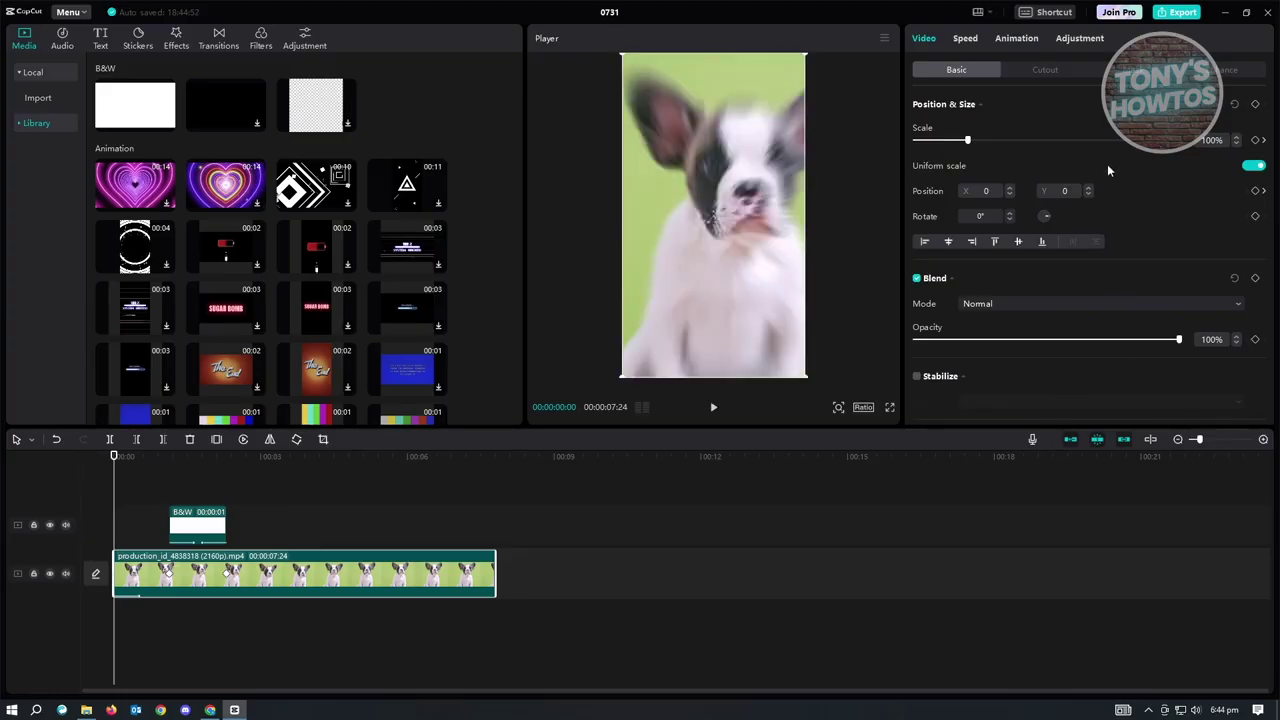
click(1016, 38)
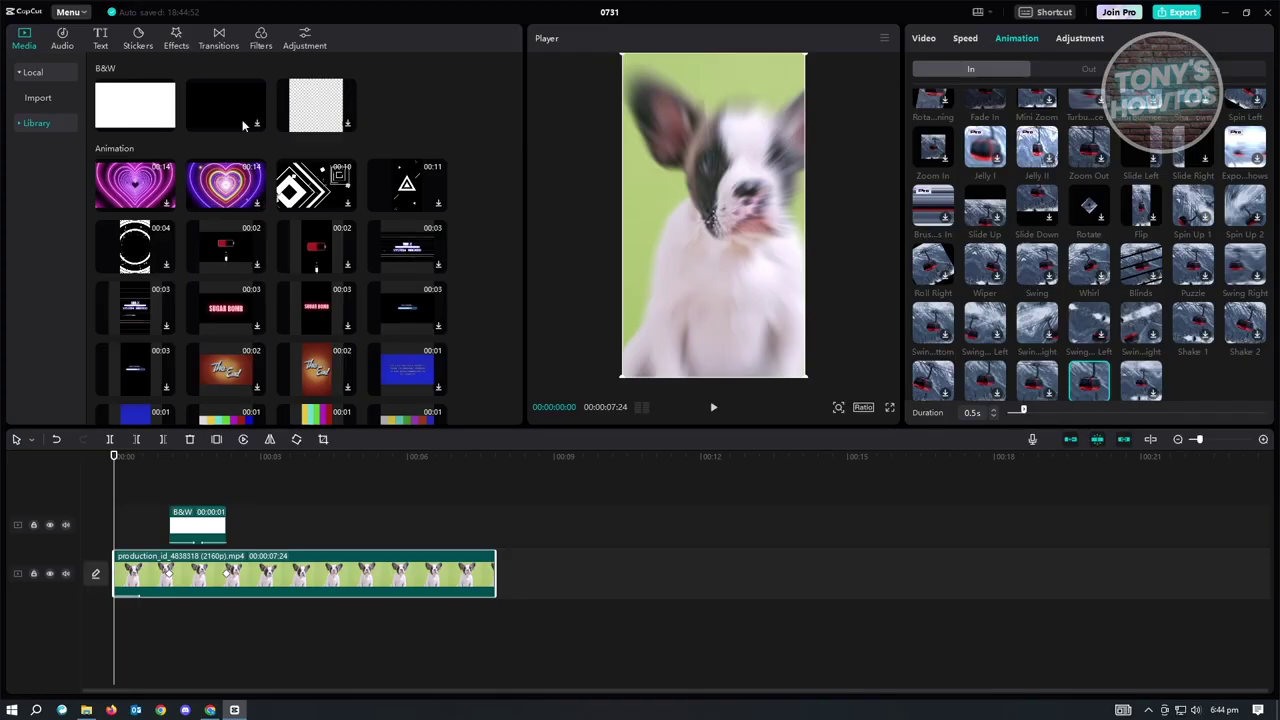
Step: Open the collection of video effects
click(180, 41)
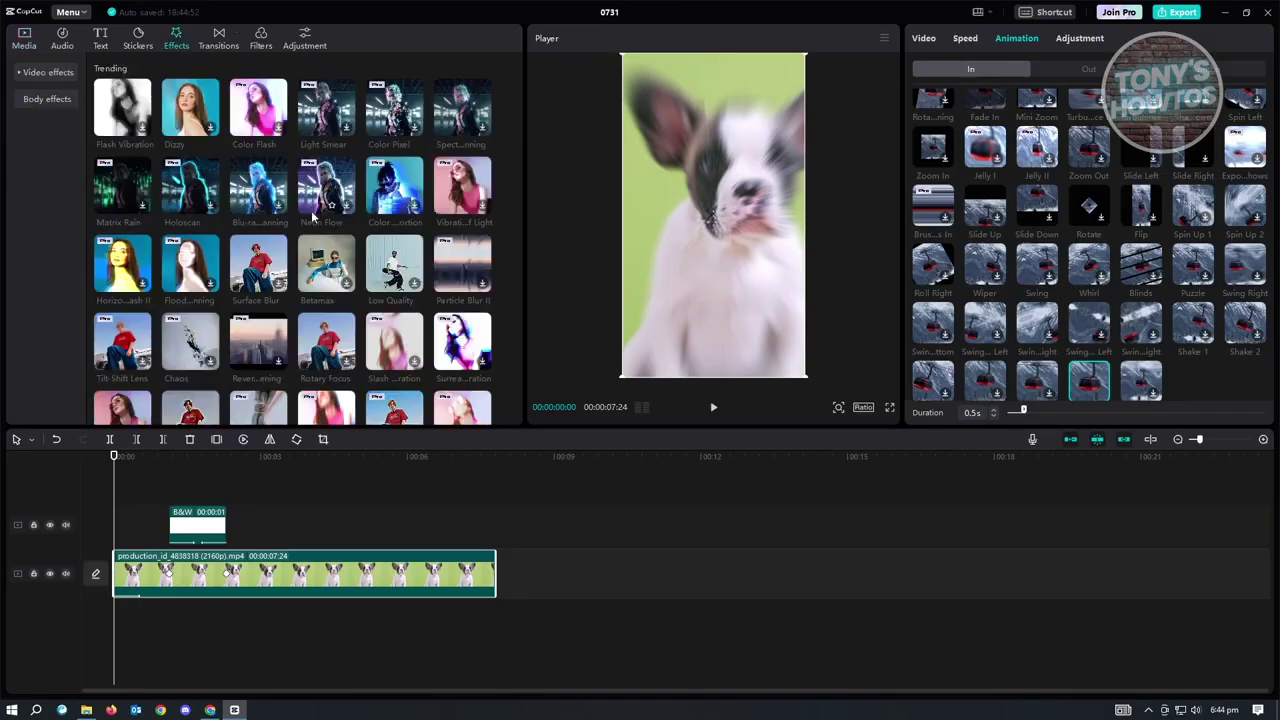